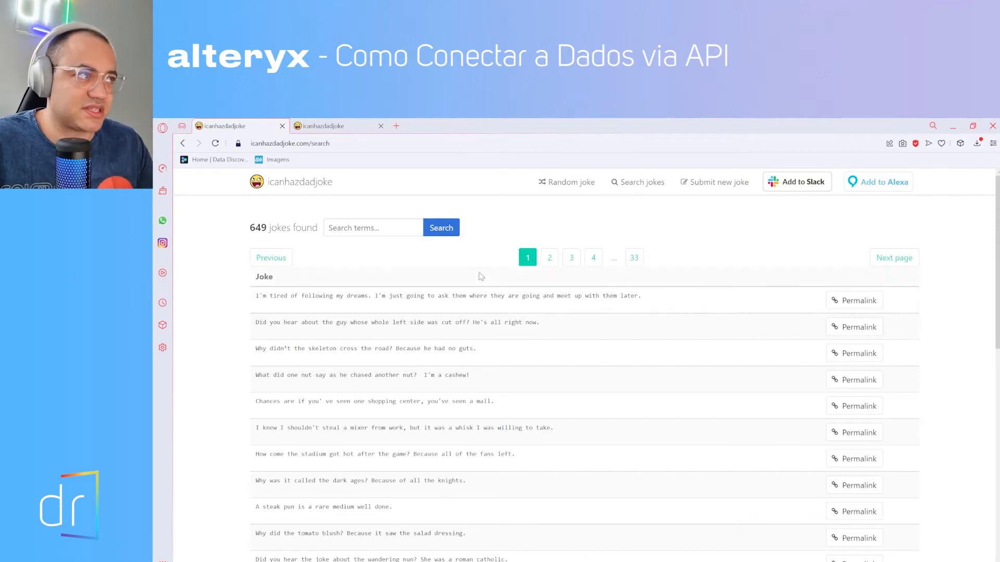
- Copy the address of the icanhazdadjoke.com/search page
left_click(360, 144)
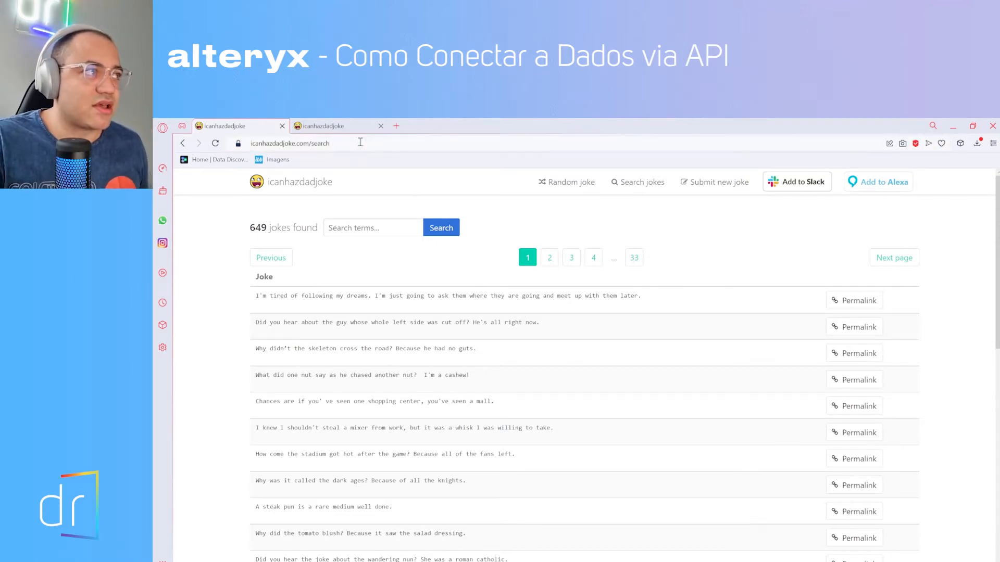
triple_click(284, 143)
key("ctrl+c")
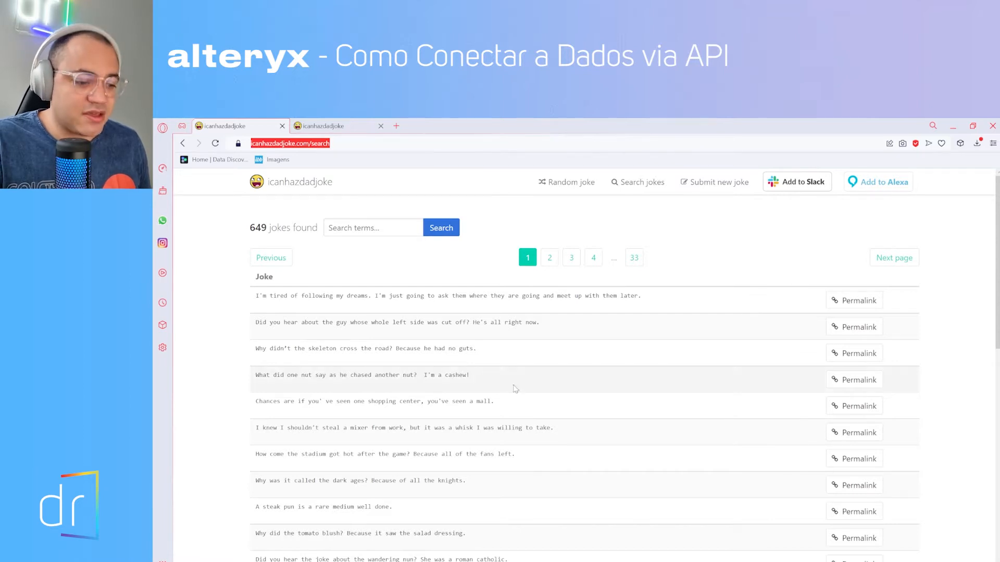
key("alt+Tab")
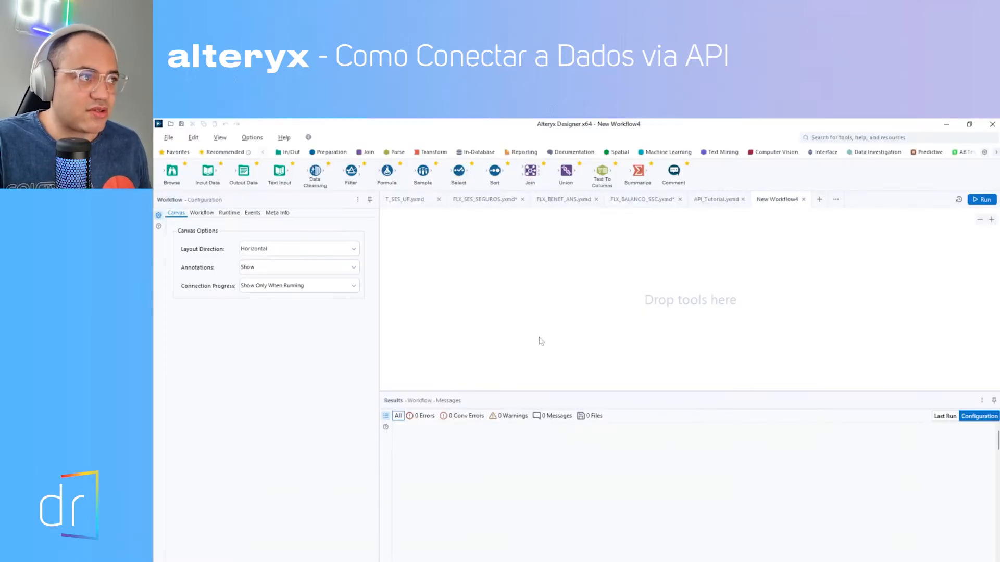
left_click_drag(276, 176, 445, 280)
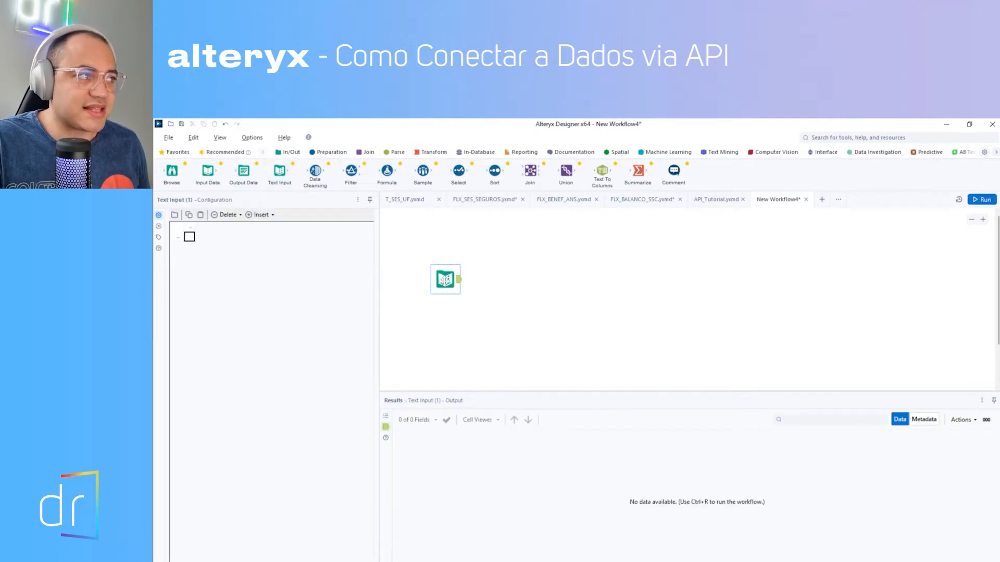
left_click(194, 237)
key("ctrl+v")
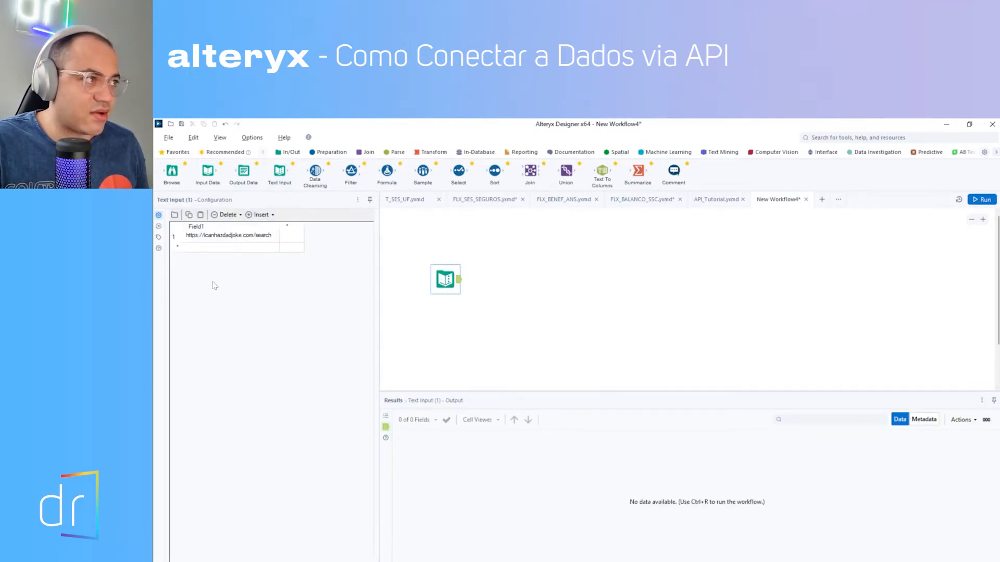
- Rename the Text Input column Field1 to "URL da API"
double_click(218, 226)
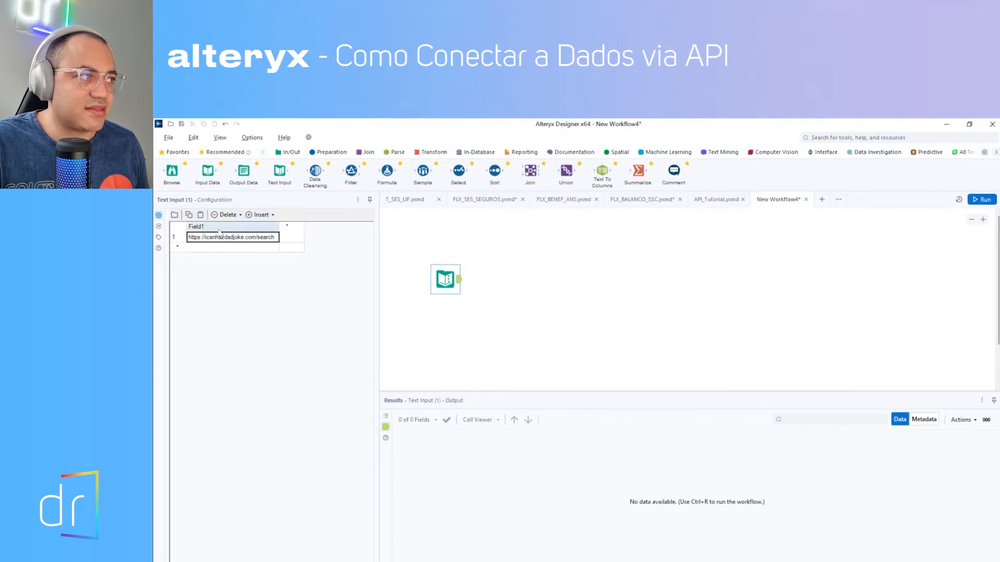
type("URL")
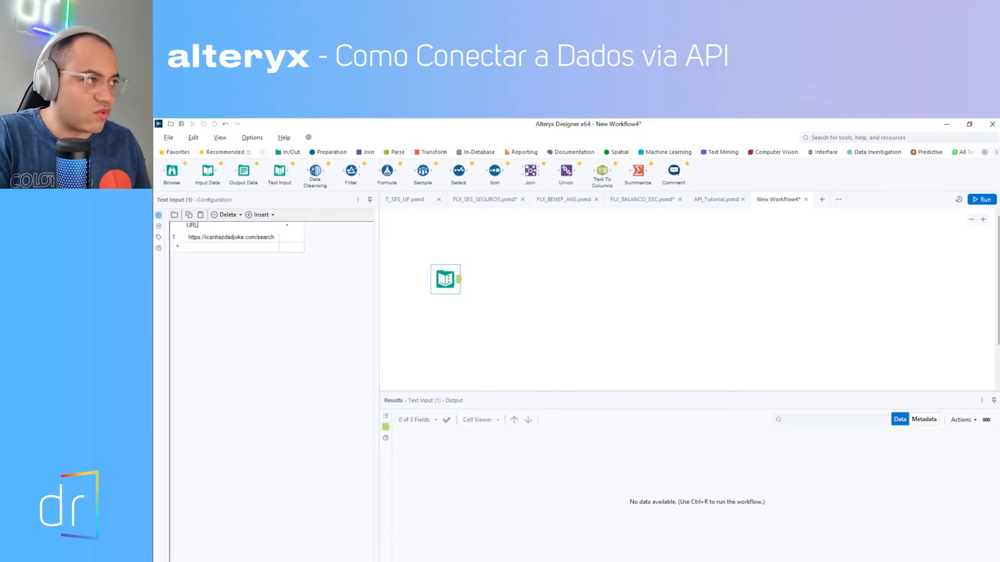
type(" da API")
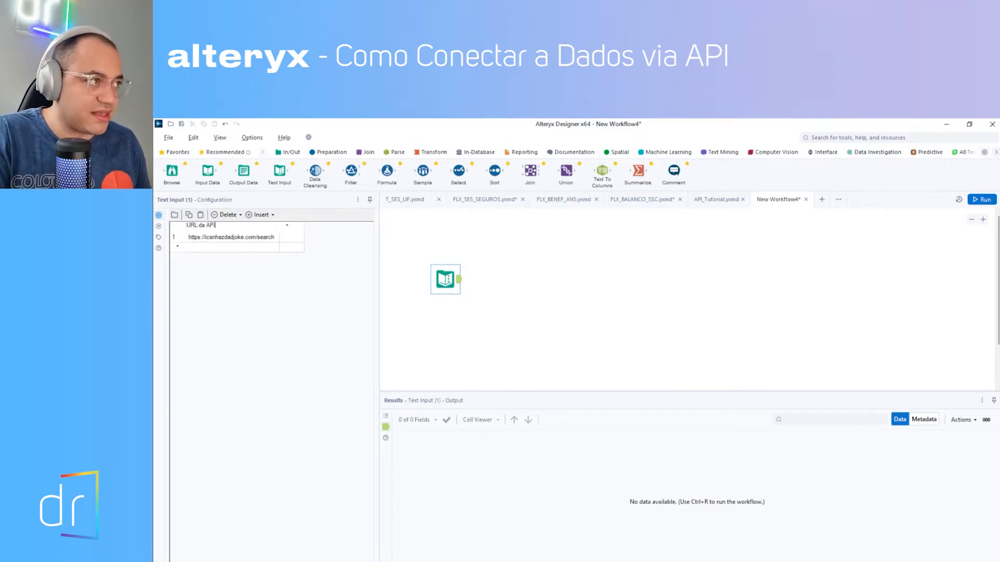
left_click(568, 288)
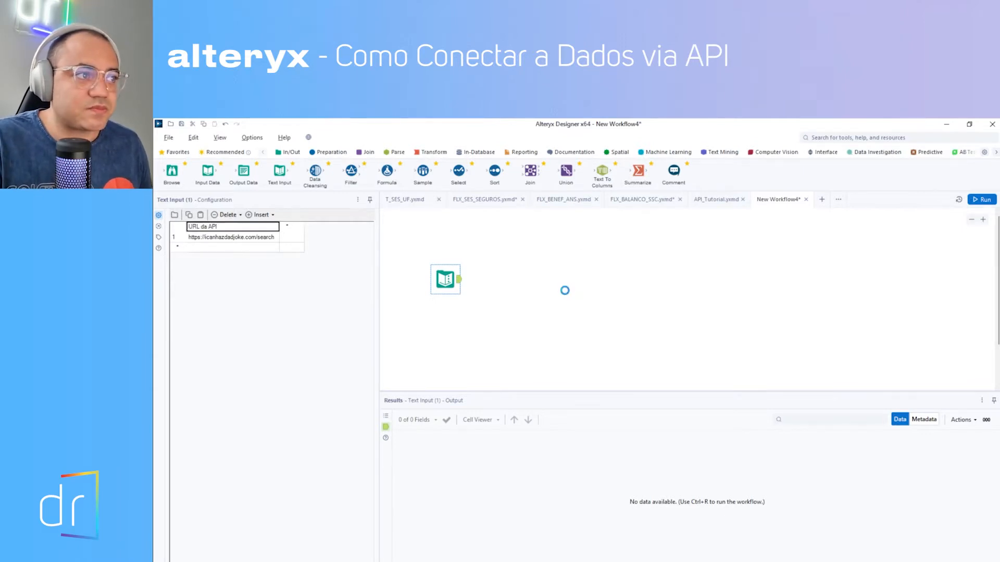
- Run the workflow and show the Text Input tool's output
left_click(436, 287)
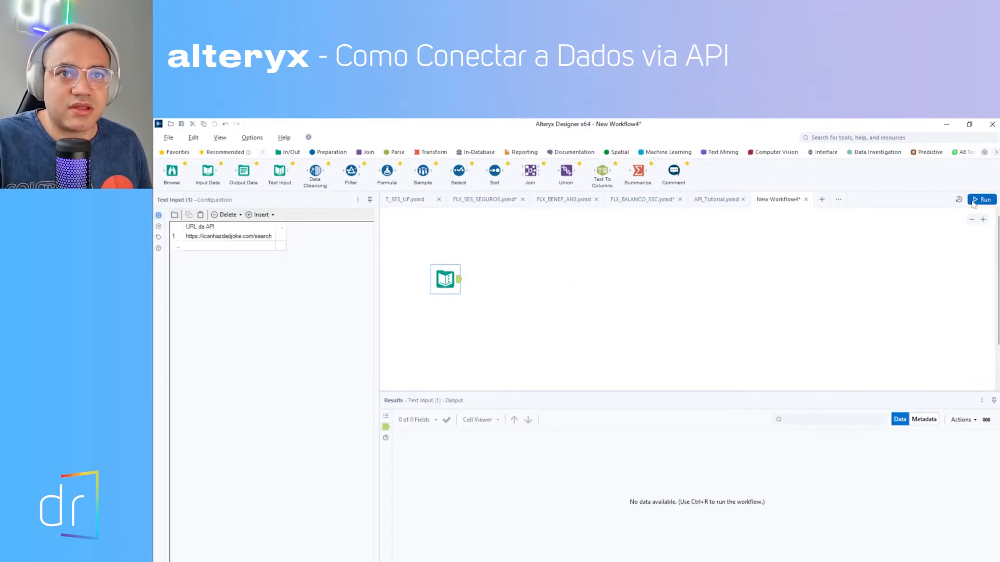
left_click(942, 218)
left_click(445, 279)
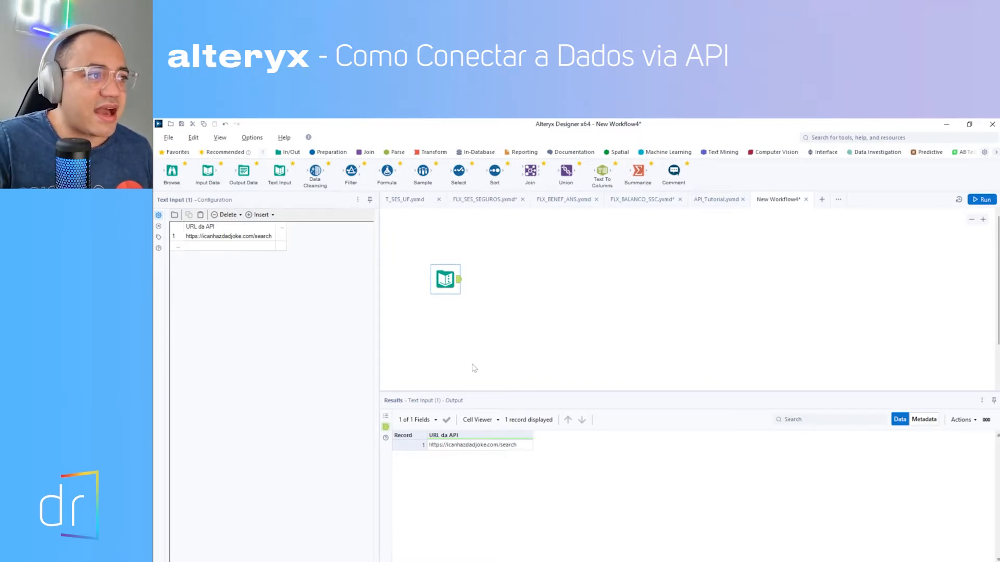
- Switch back to the browser and open the API documentation linked in the joke site's footer
key("alt+Tab")
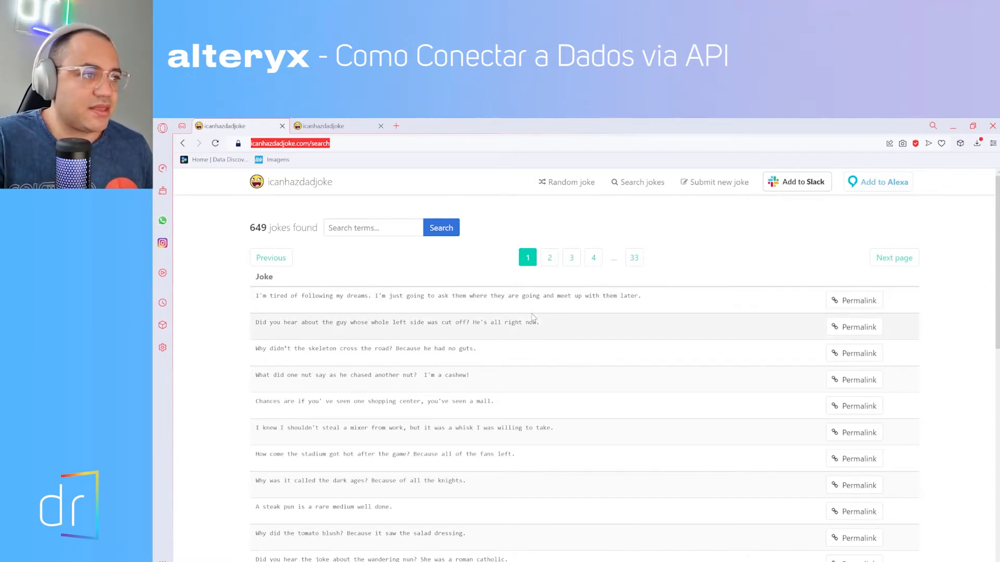
scroll(534, 317, "down", 6)
scroll(533, 318, "down", 4)
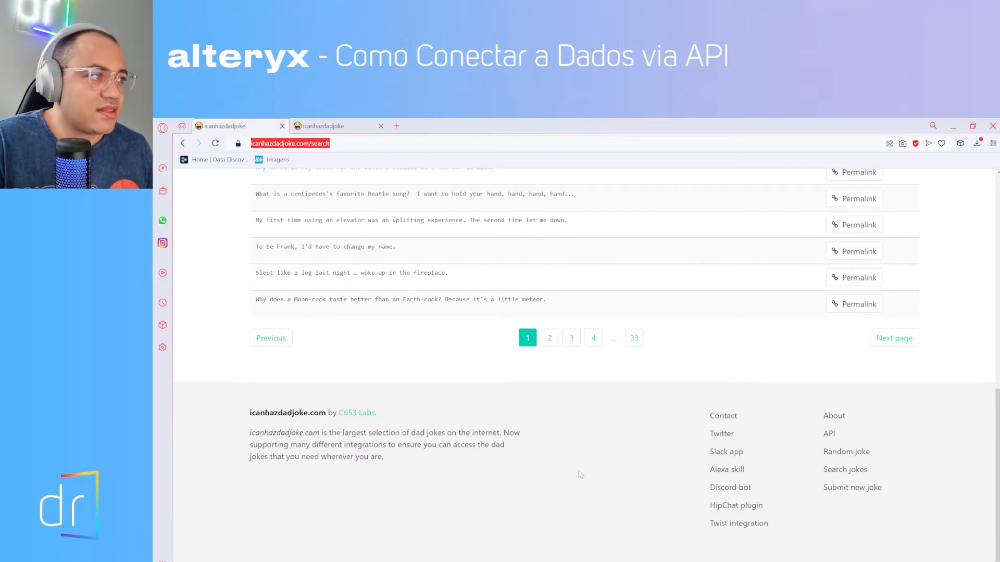
scroll(457, 365, "down", 1)
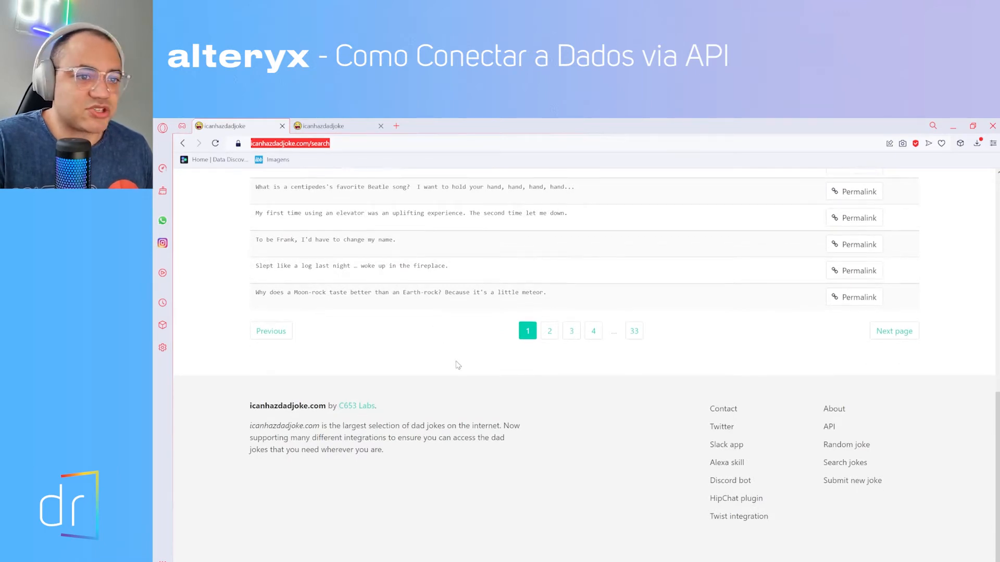
left_click(824, 430)
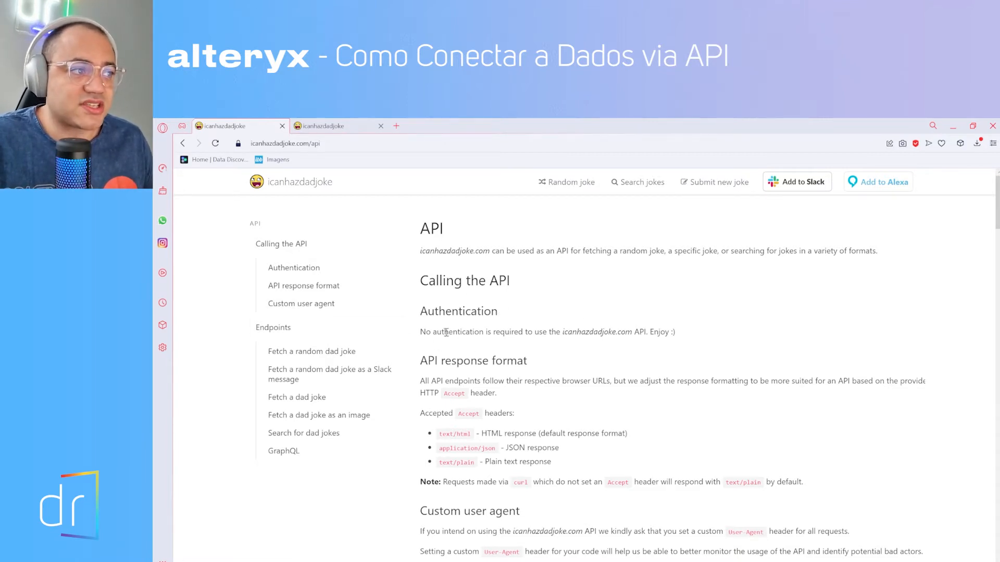
- Examine the API documentation's authentication requirement and the Accept header options for the response format, including application/json
left_click_drag(420, 331, 678, 338)
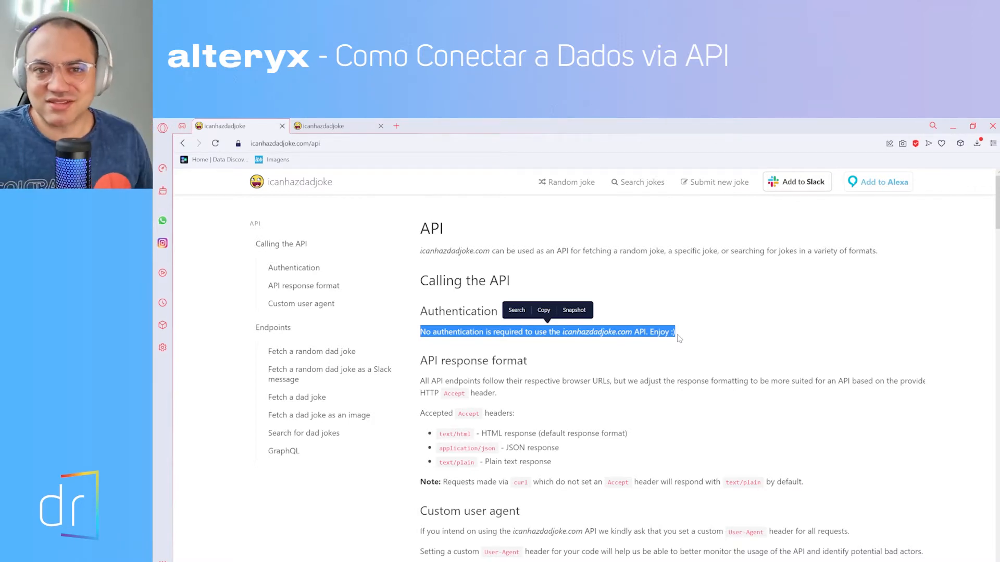
left_click(588, 341)
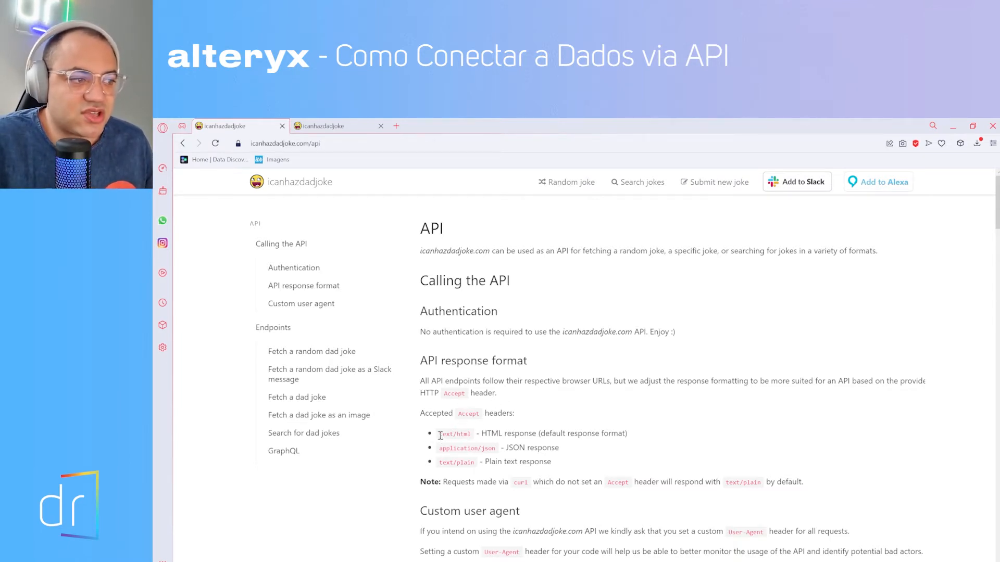
left_click_drag(440, 435, 496, 449)
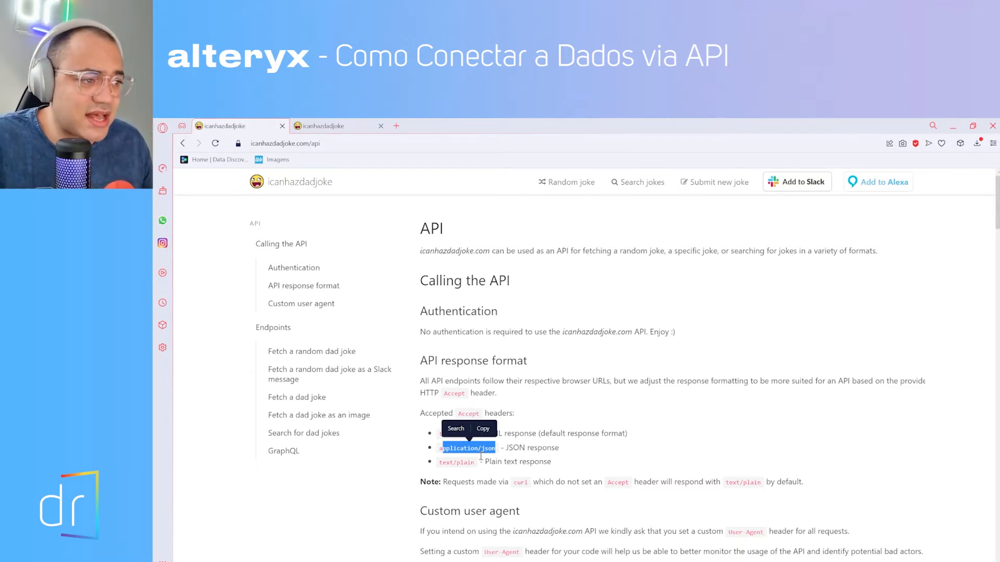
left_click(440, 462)
left_click_drag(440, 463, 476, 462)
left_click(590, 464)
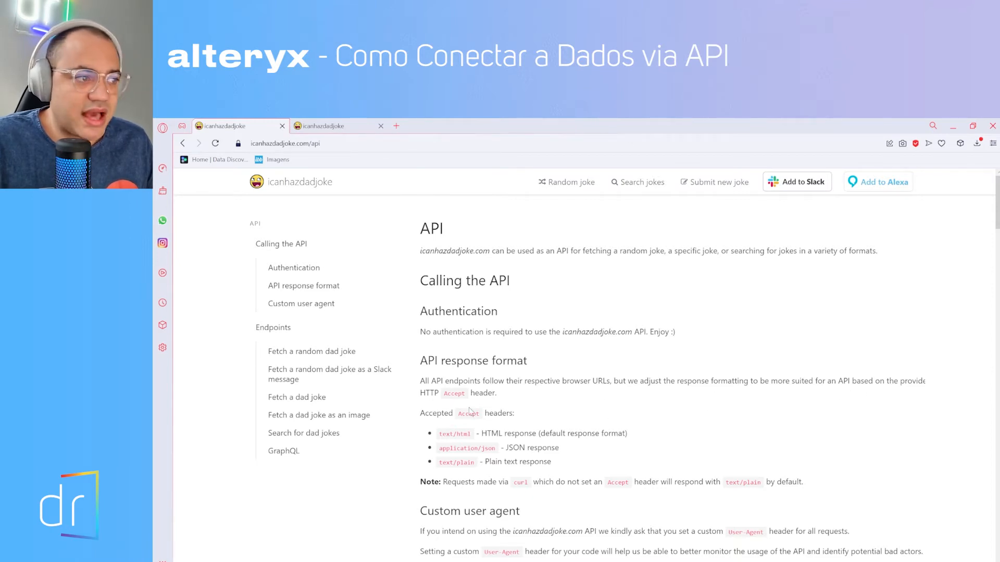
left_click_drag(443, 393, 466, 394)
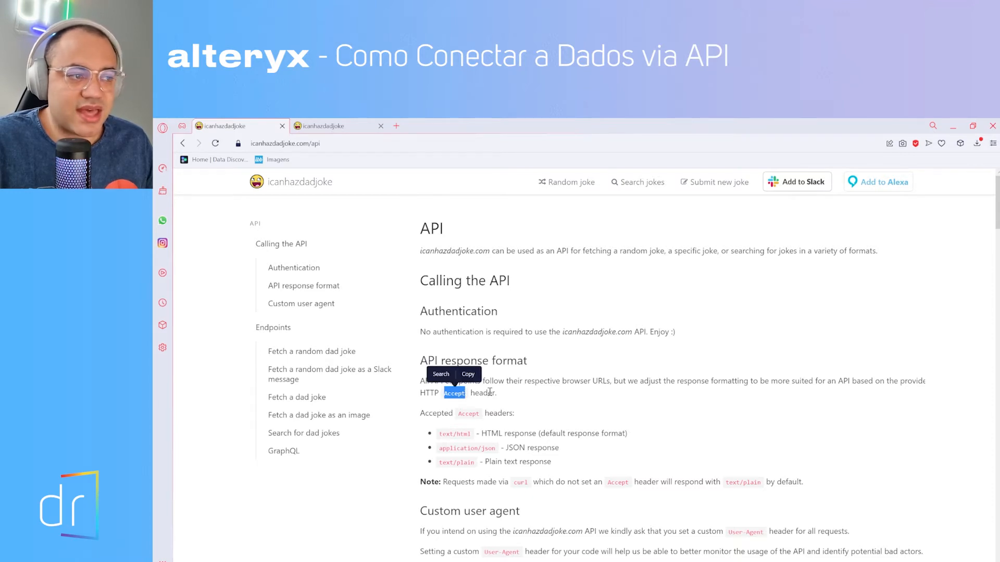
left_click(477, 393)
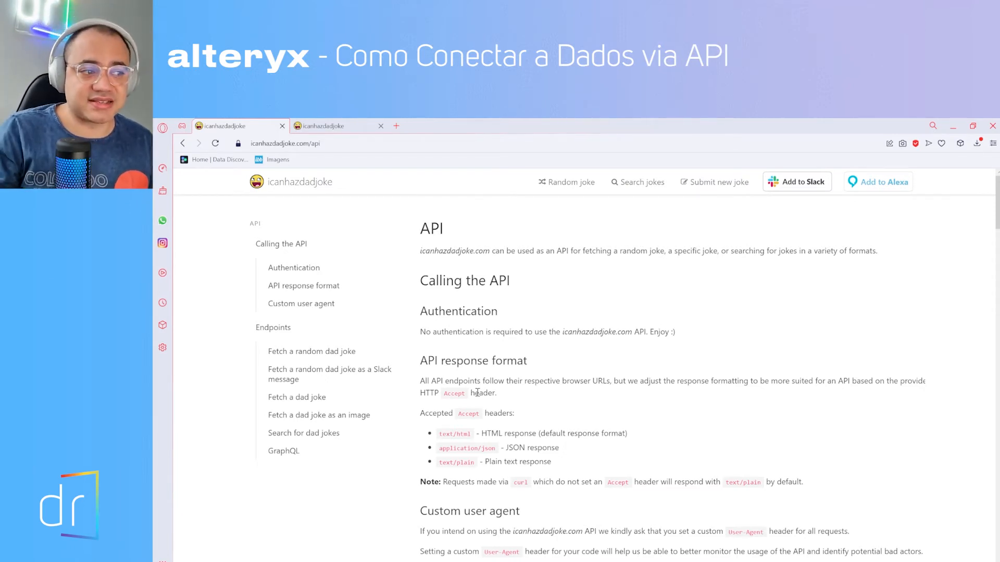
left_click_drag(439, 448, 496, 448)
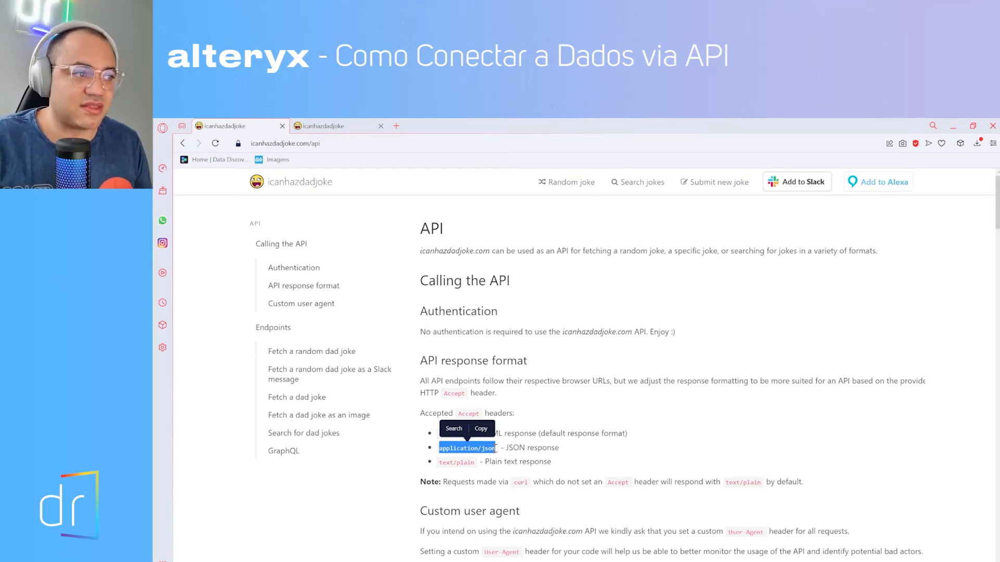
left_click(505, 451)
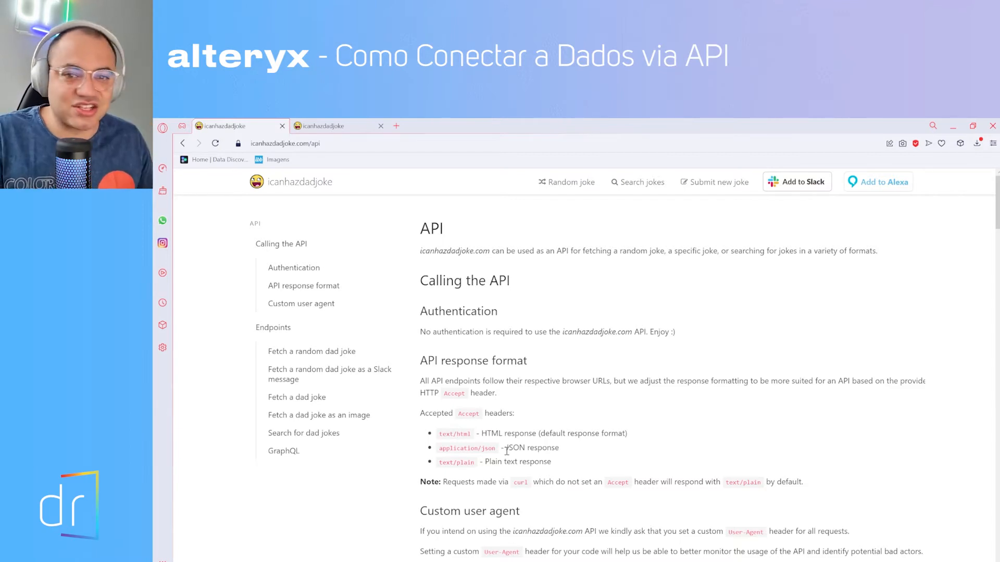
- Review the documentation's custom user agent section and its endpoints, from fetching a random dad joke to searching for dad jokes
scroll(506, 451, "down", 3)
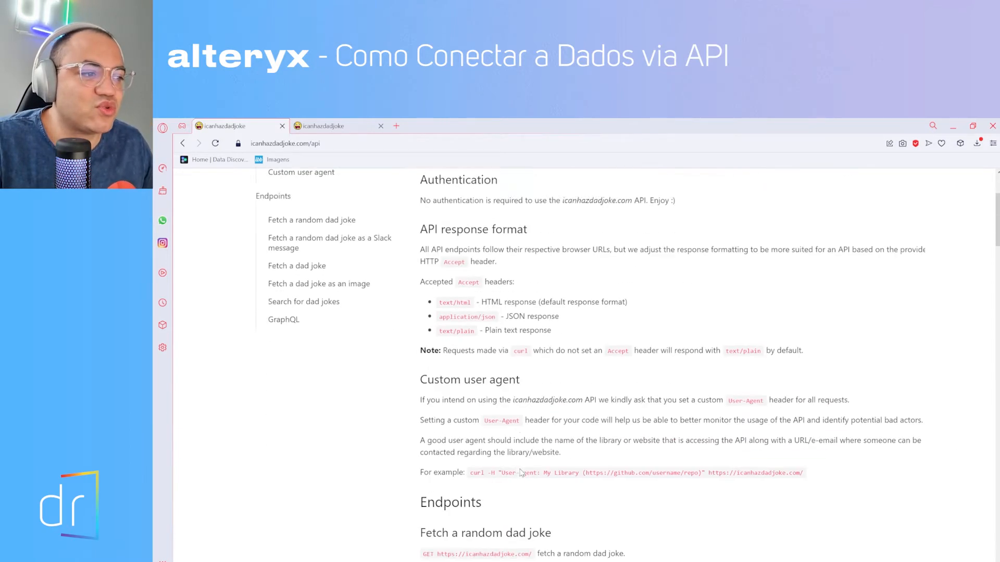
scroll(446, 375, "down", 1)
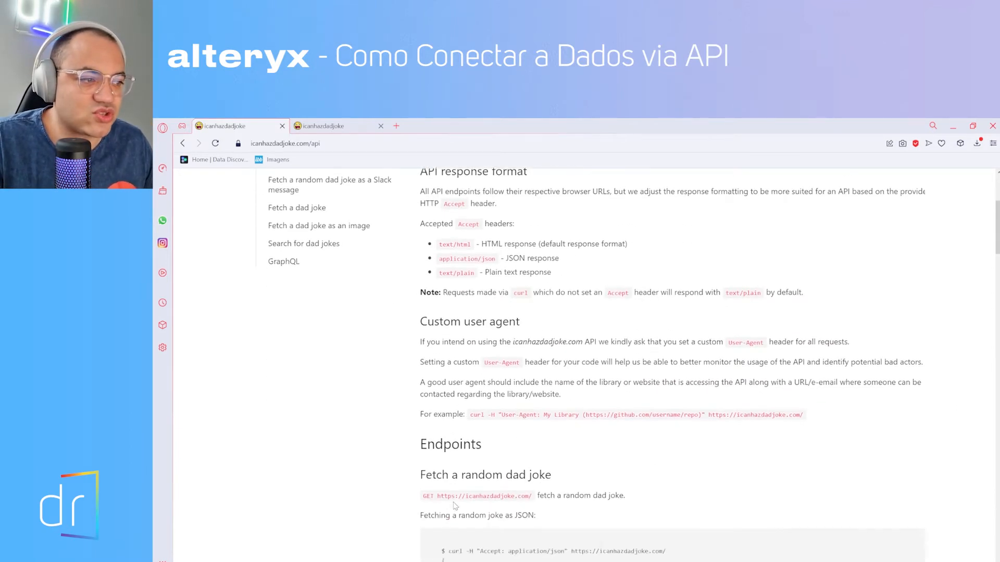
scroll(456, 436, "down", 1)
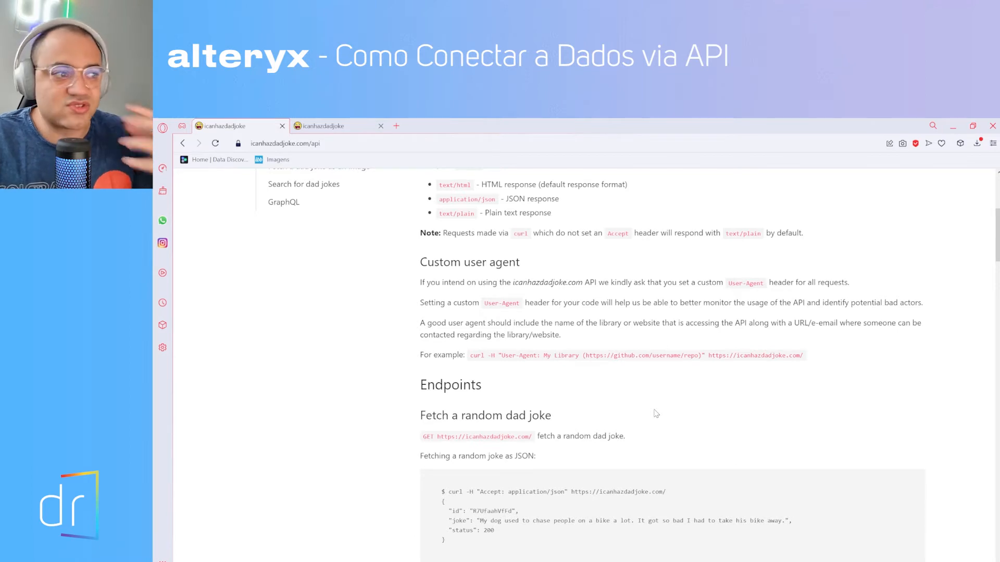
scroll(648, 419, "down", 1)
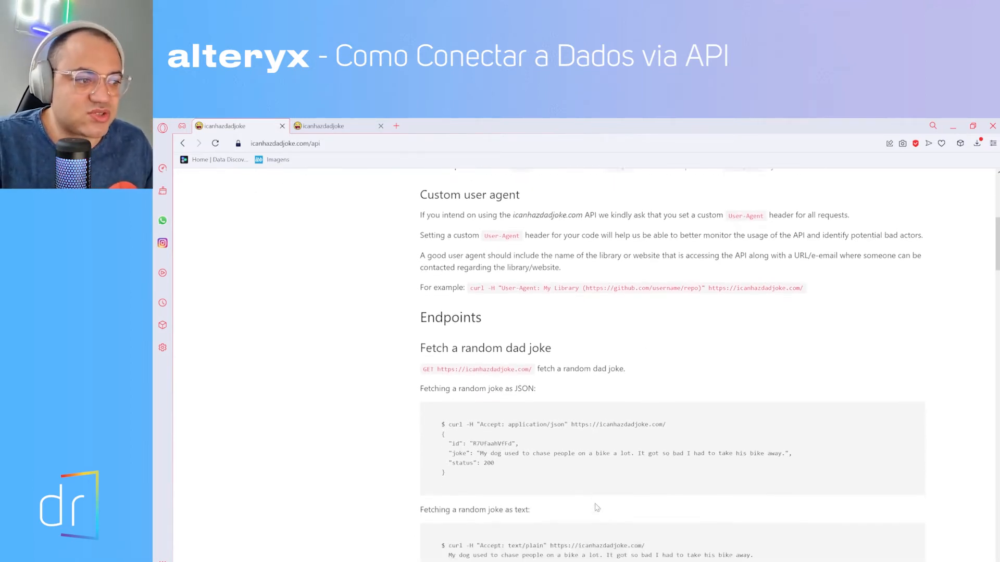
scroll(593, 507, "down", 4)
scroll(554, 471, "up", 4)
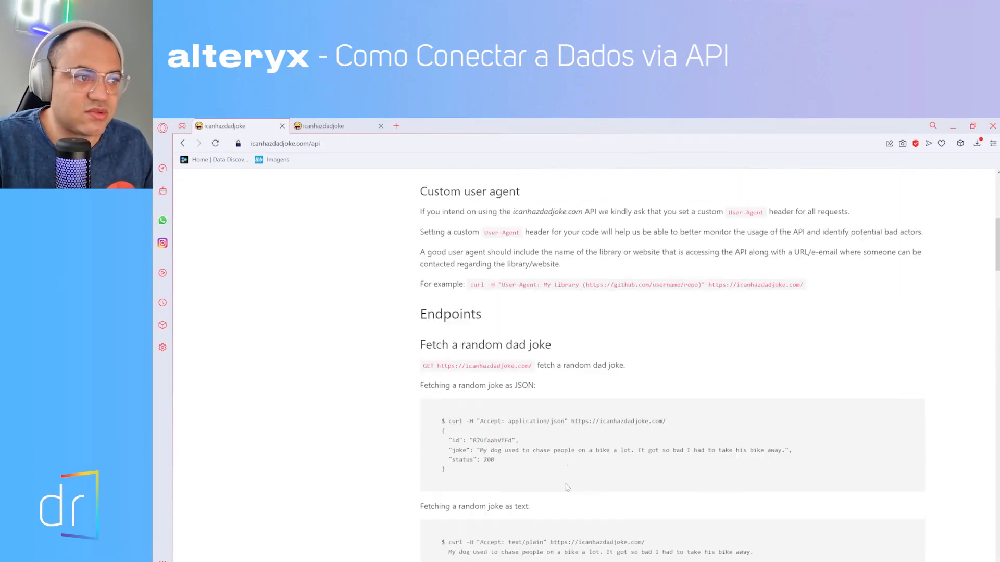
scroll(566, 487, "up", 5)
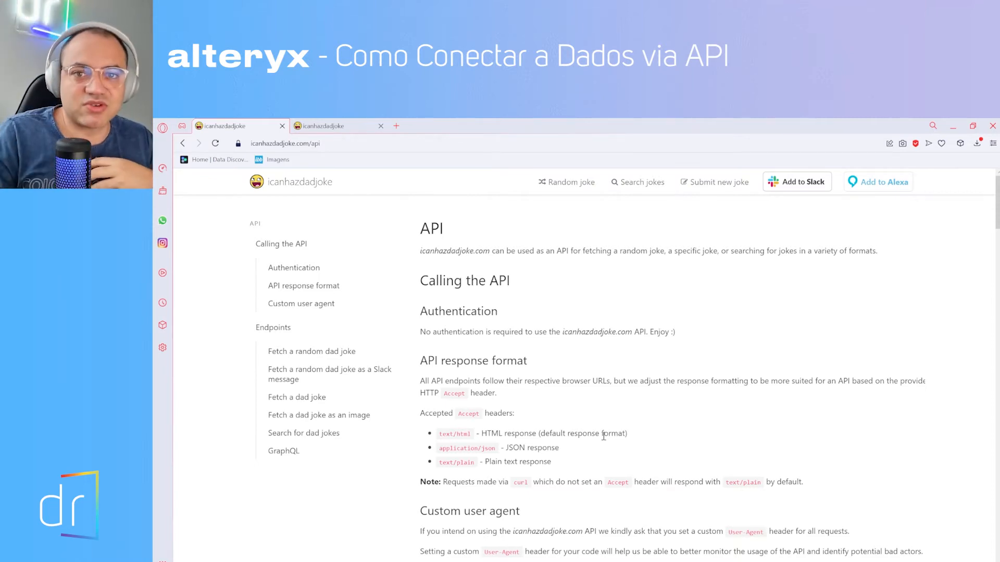
scroll(603, 436, "down", 12)
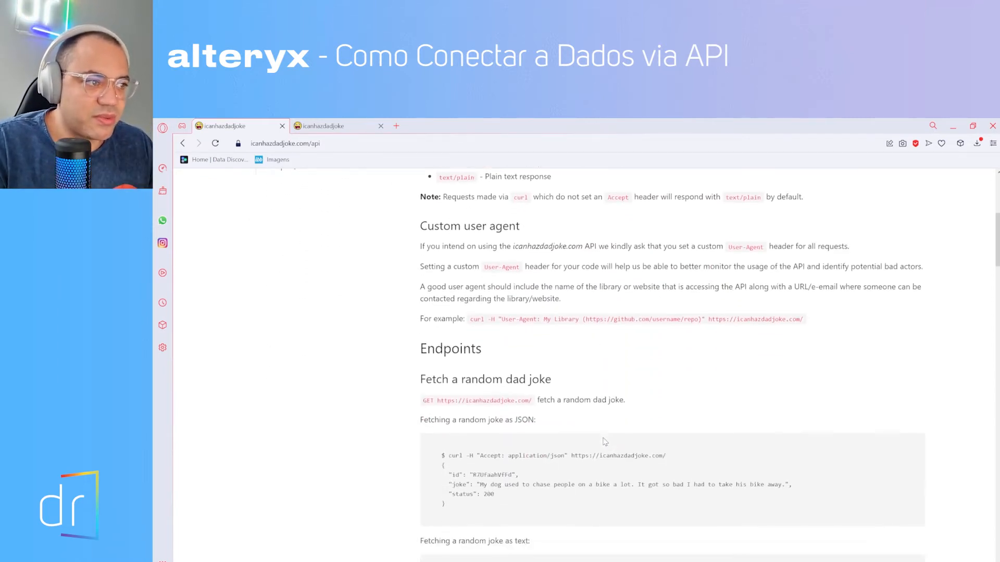
scroll(604, 441, "down", 10)
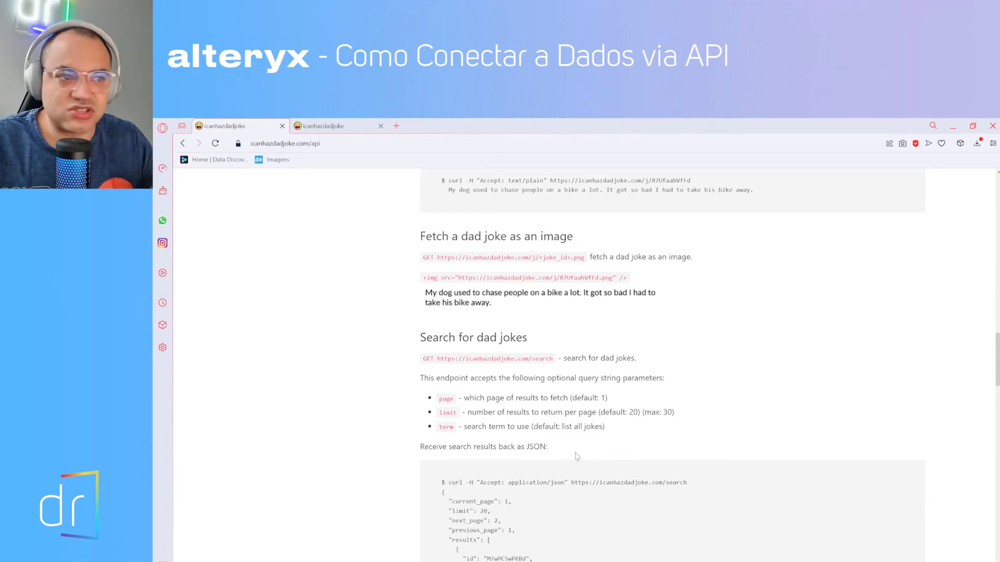
scroll(594, 460, "up", 10)
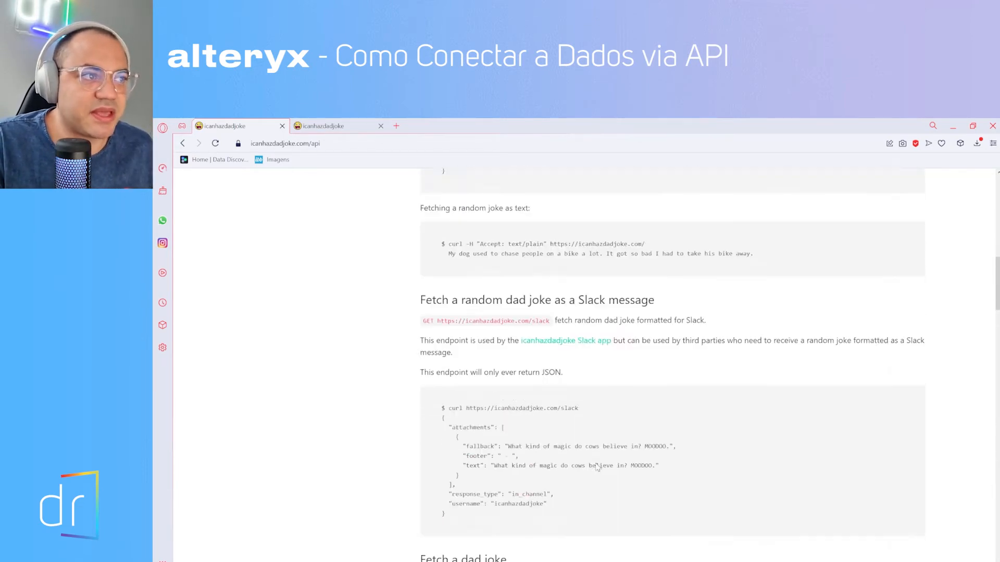
scroll(597, 467, "up", 10)
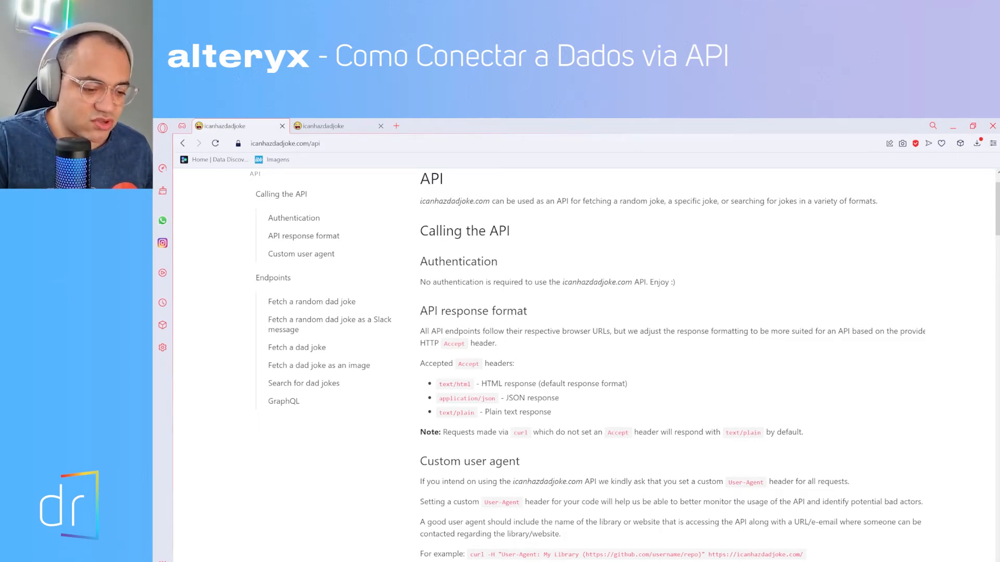
- Switch back to Alteryx Designer and shift the Text Input tool slightly down and to the left on the canvas
key("alt+Tab")
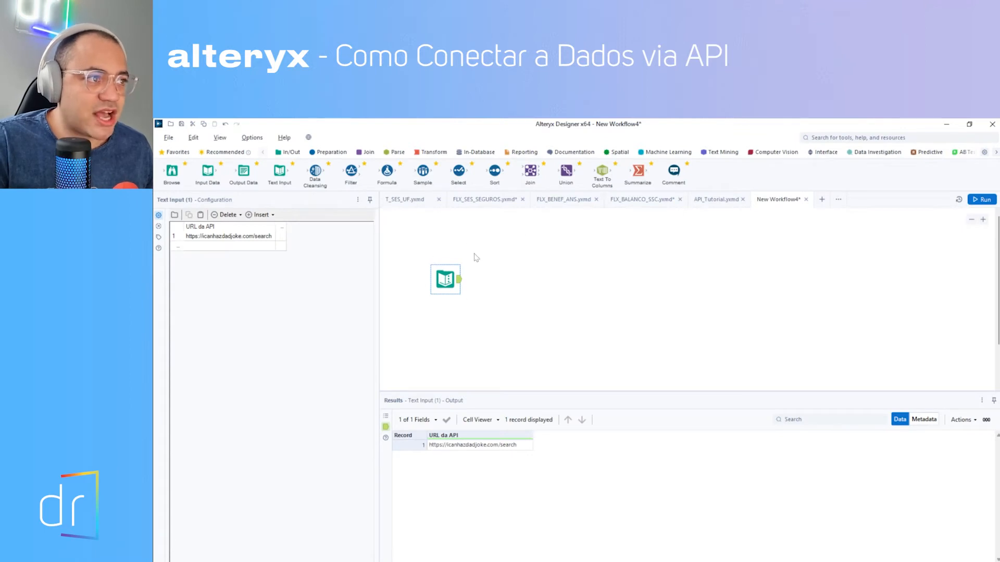
left_click_drag(443, 280, 436, 286)
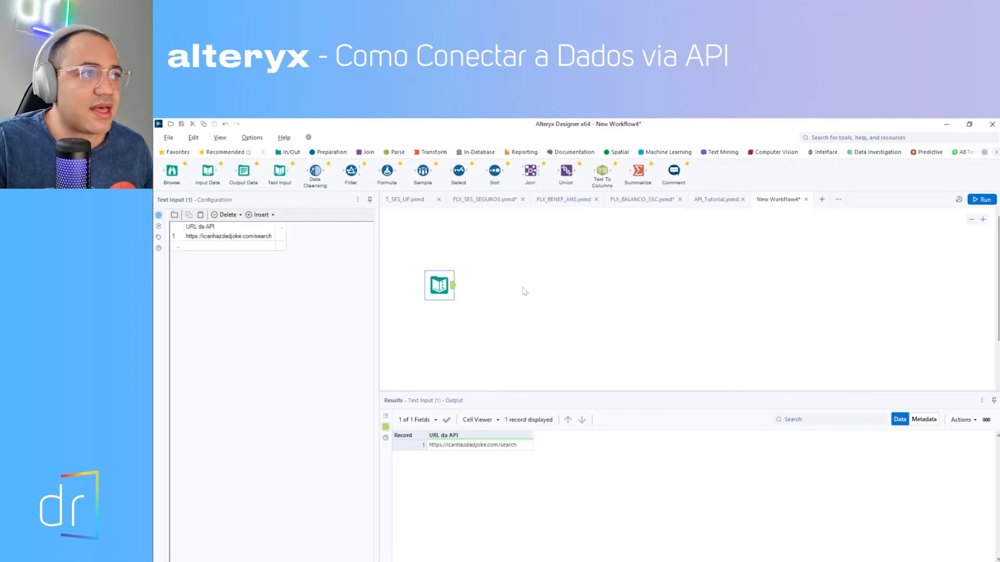
- Find the Download tool through the tool search and place it on the canvas connected to the Text Input's output
left_click(853, 137)
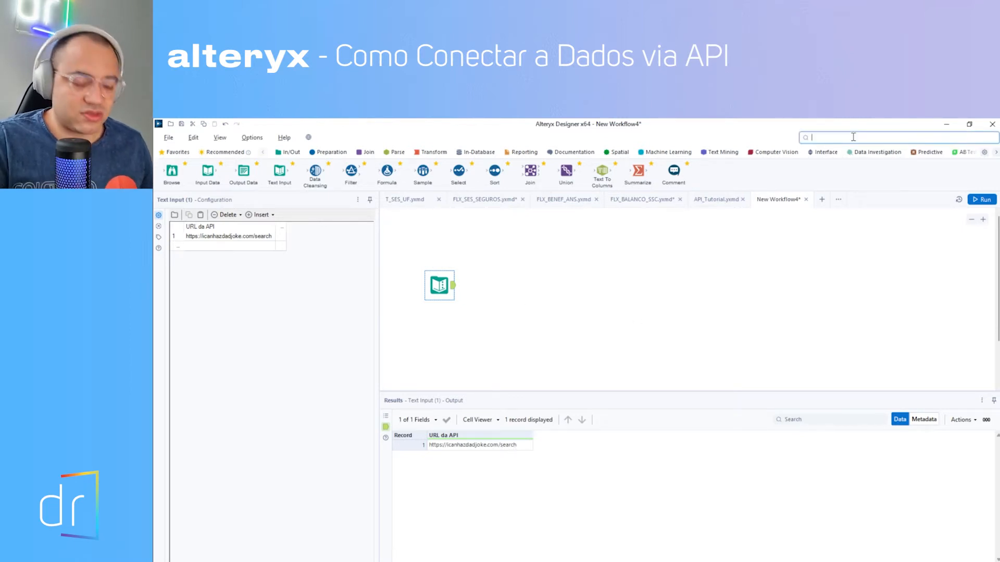
type("downlo")
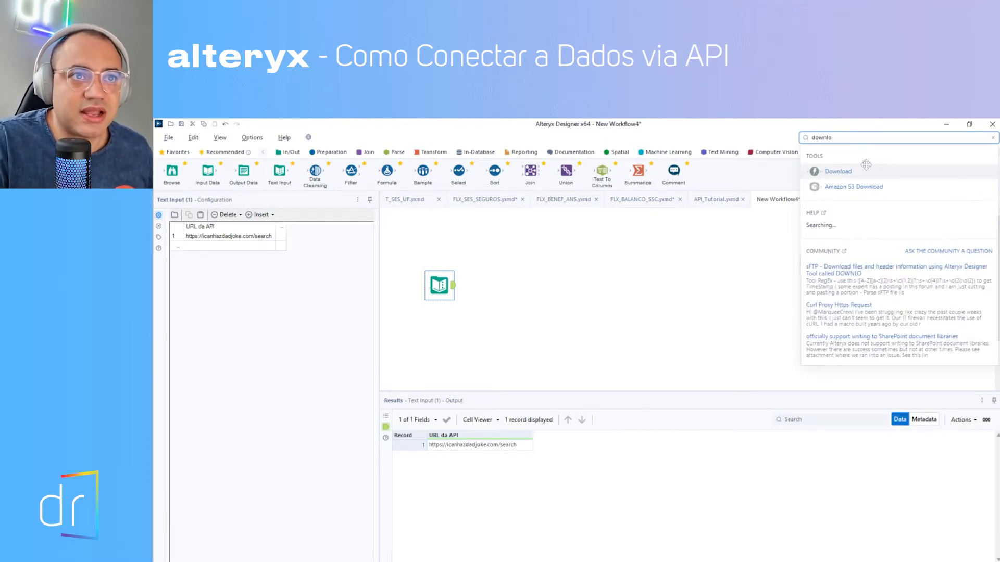
left_click_drag(848, 168, 498, 286)
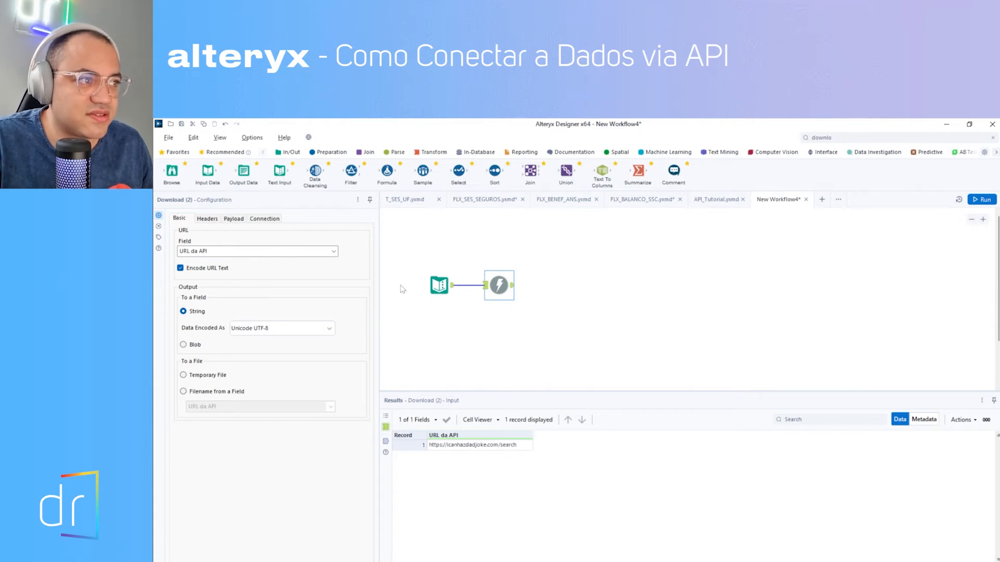
- Configure the Download tool to read its URL from the URL da API field and encode the string output as Unicode UTF-8
left_click(439, 284)
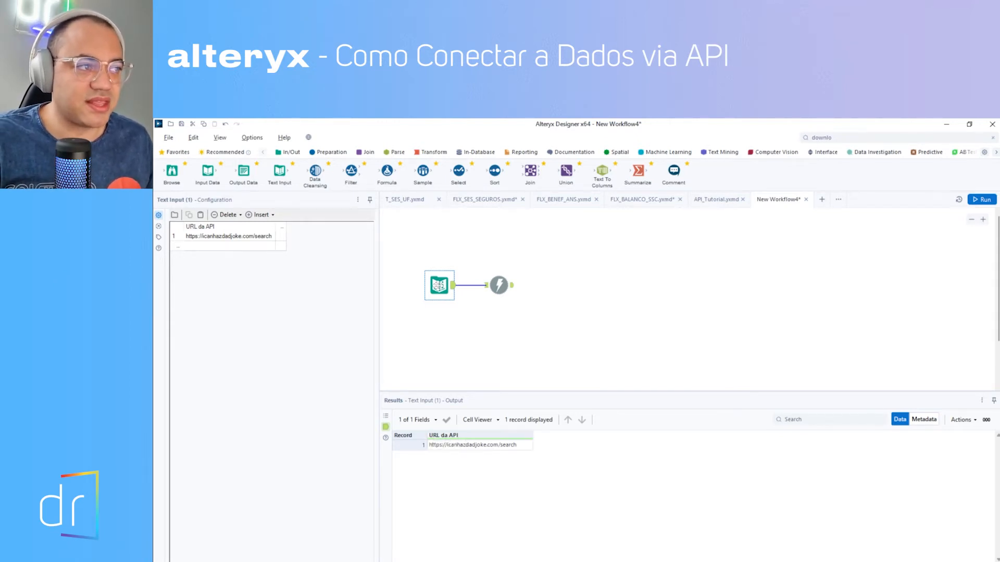
left_click(499, 285)
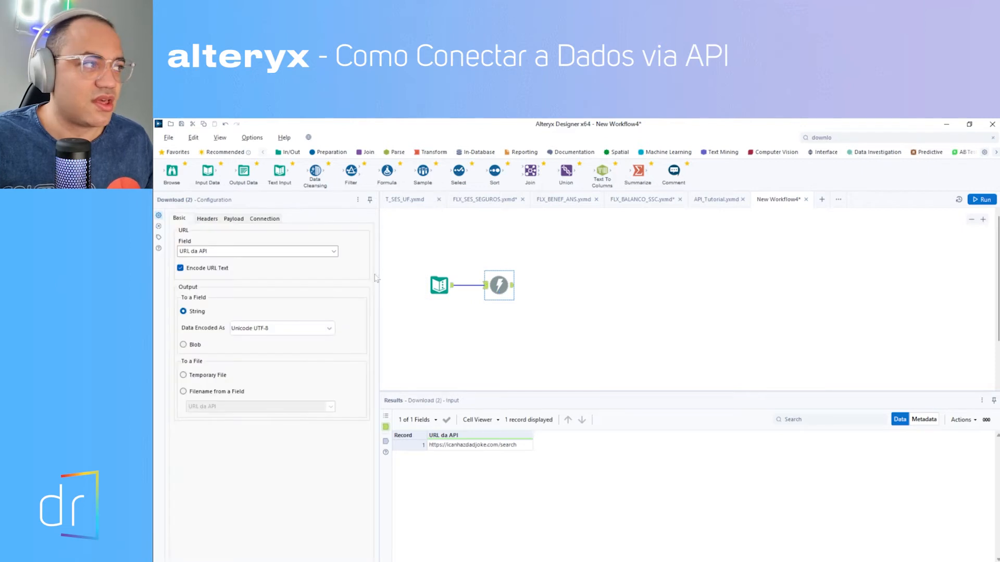
left_click(265, 253)
left_click(264, 251)
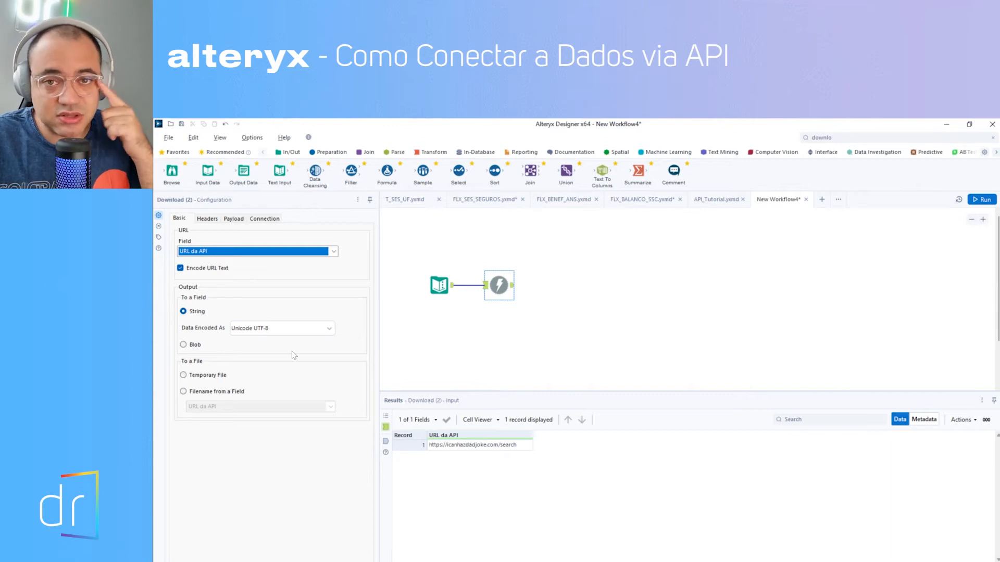
left_click(294, 329)
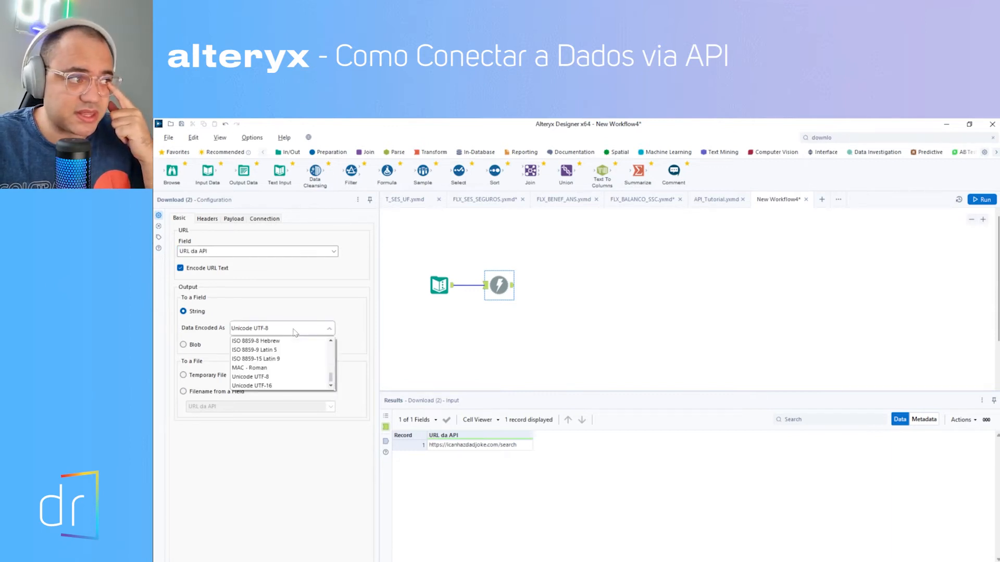
left_click(283, 377)
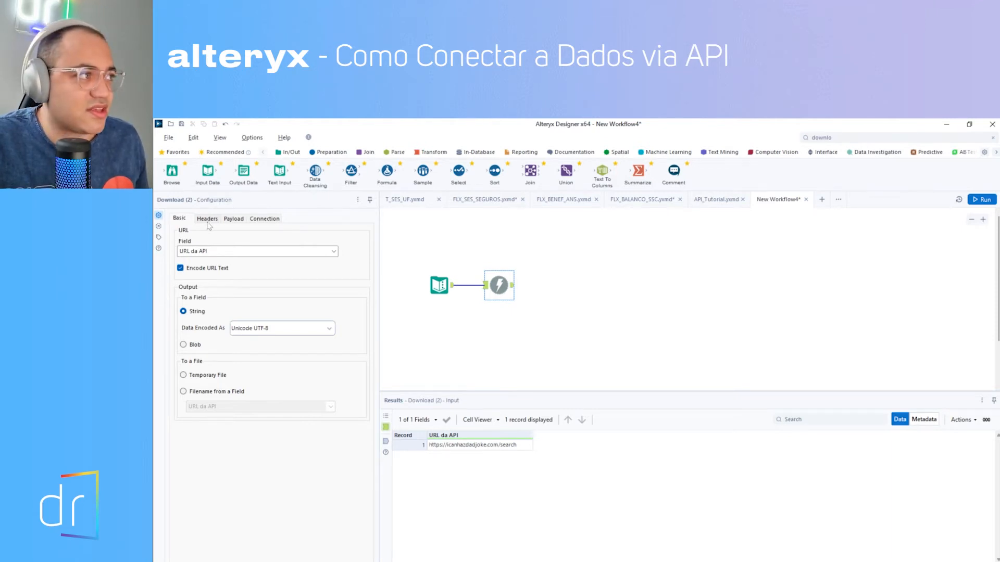
- Check the API documentation's statement about endpoint URLs in the browser against the search URL held in the Alteryx workflow
key("alt+Tab")
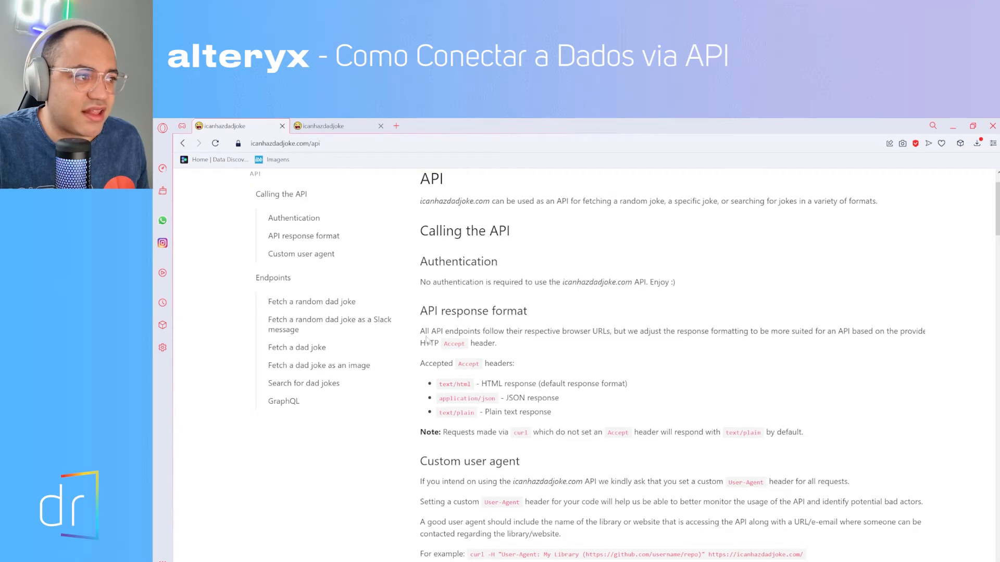
left_click_drag(421, 332, 610, 332)
left_click(610, 332)
double_click(609, 331)
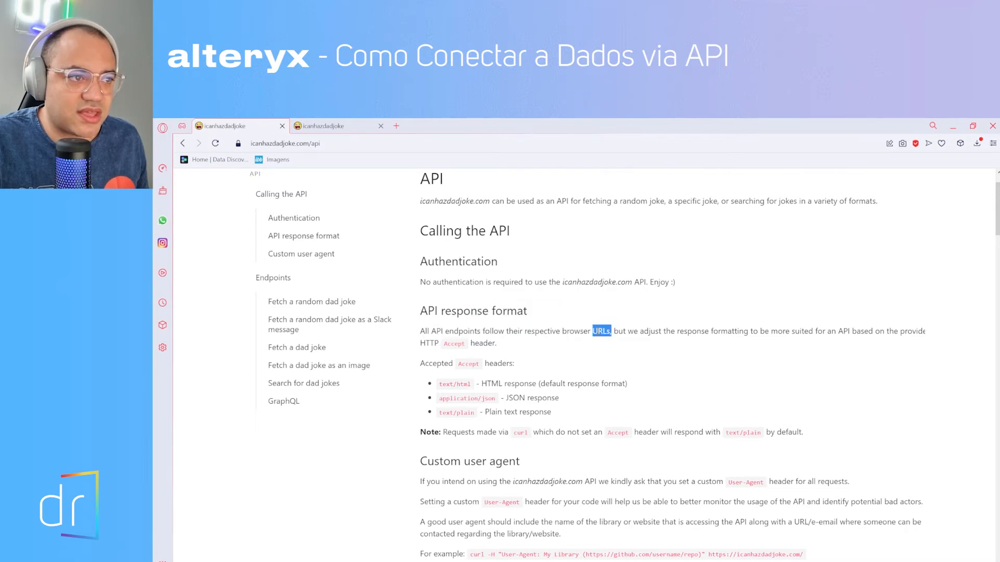
key("alt+Tab")
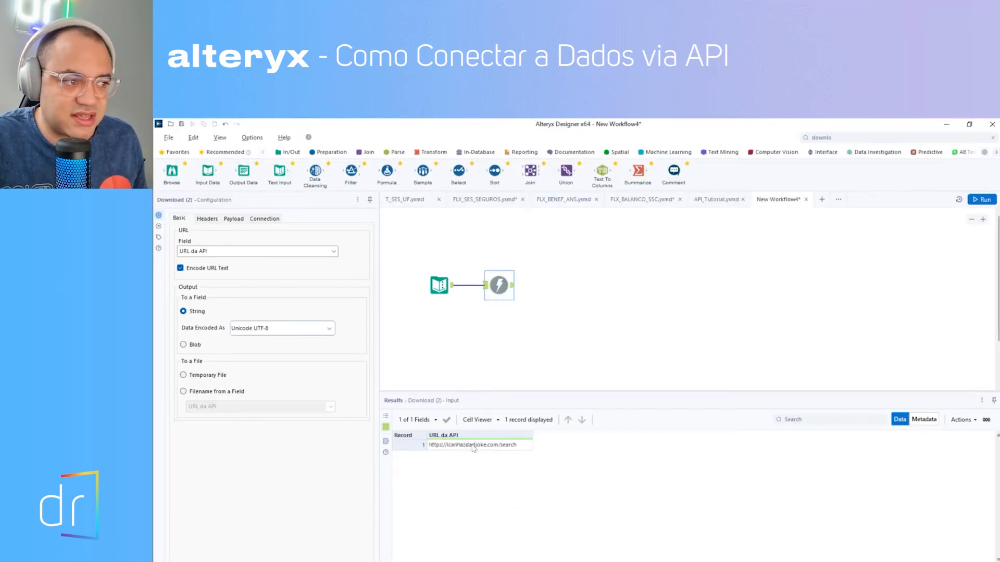
- Return to the API documentation in the browser and examine how response formatting depends on the HTTP Accept header
key("alt+Tab")
left_click_drag(618, 333, 926, 336)
left_click(926, 336)
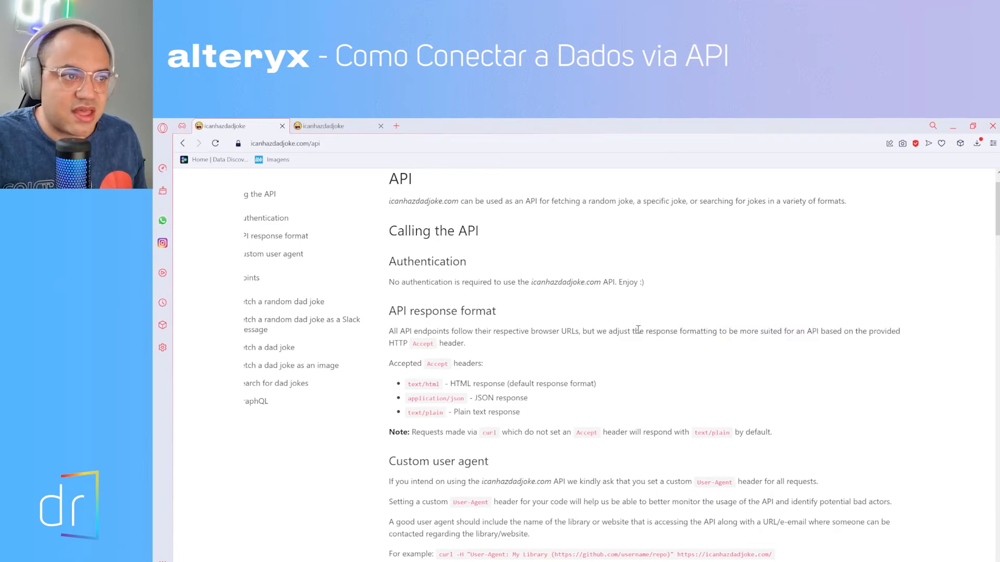
left_click_drag(582, 329, 907, 334)
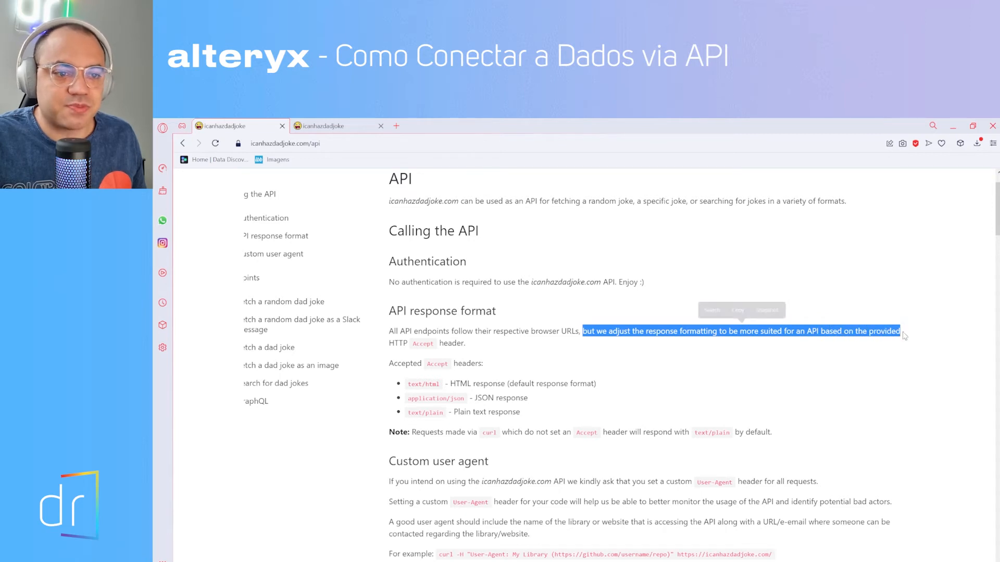
left_click(469, 347)
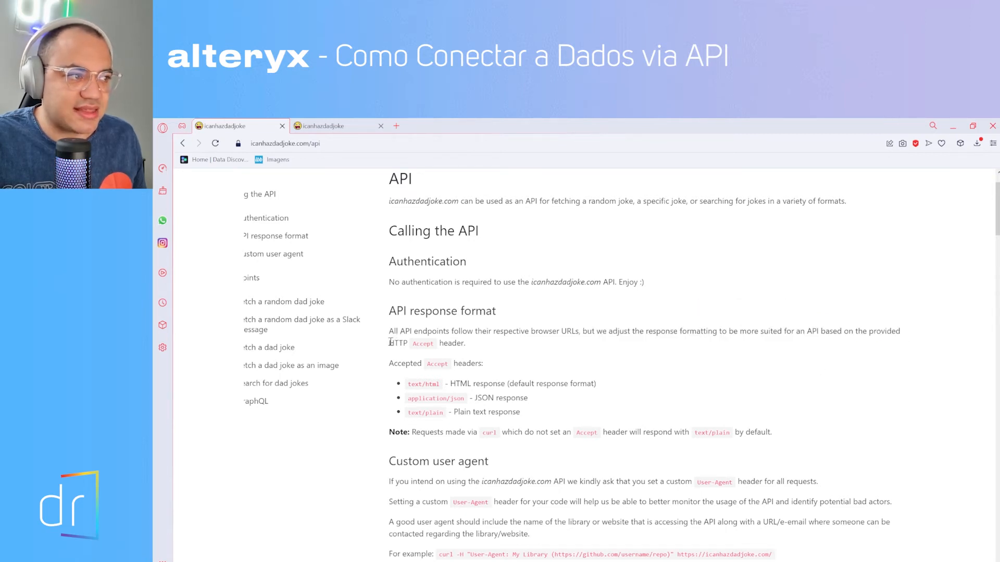
left_click_drag(389, 343, 469, 347)
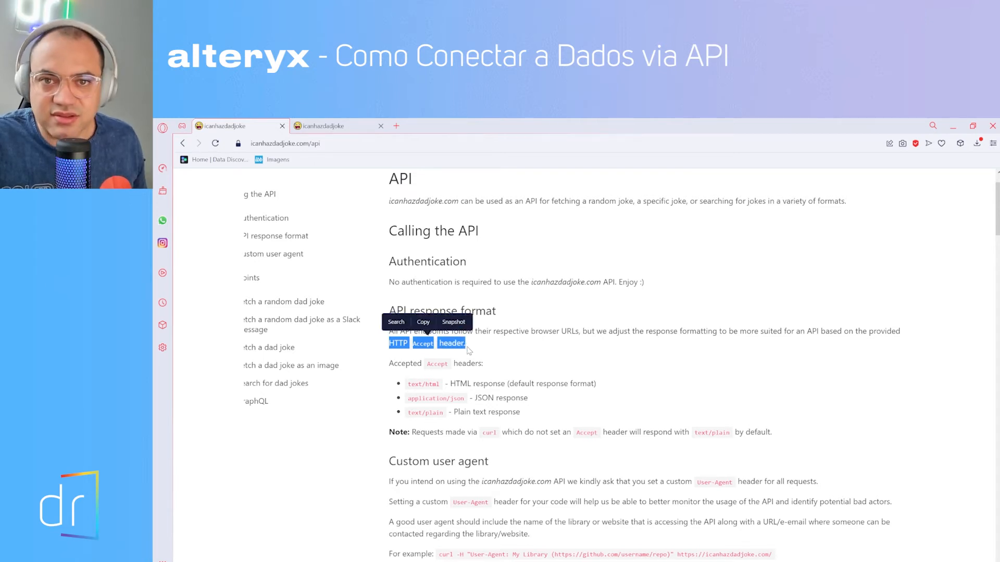
left_click(461, 344)
triple_click(461, 344)
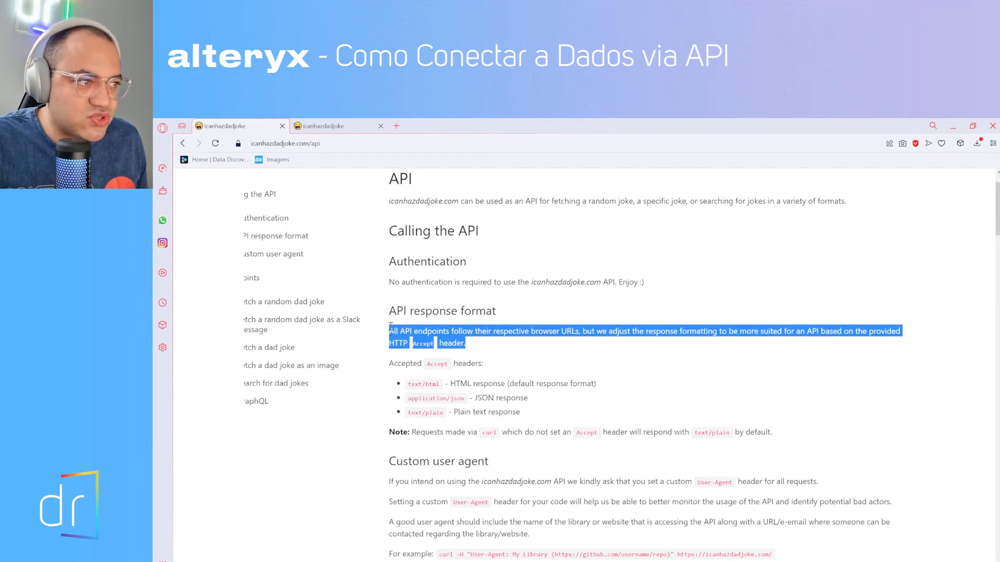
- Switch back to Alteryx Designer and add a constant header named Accept to the Download tool, following the API documentation
key("alt+Tab")
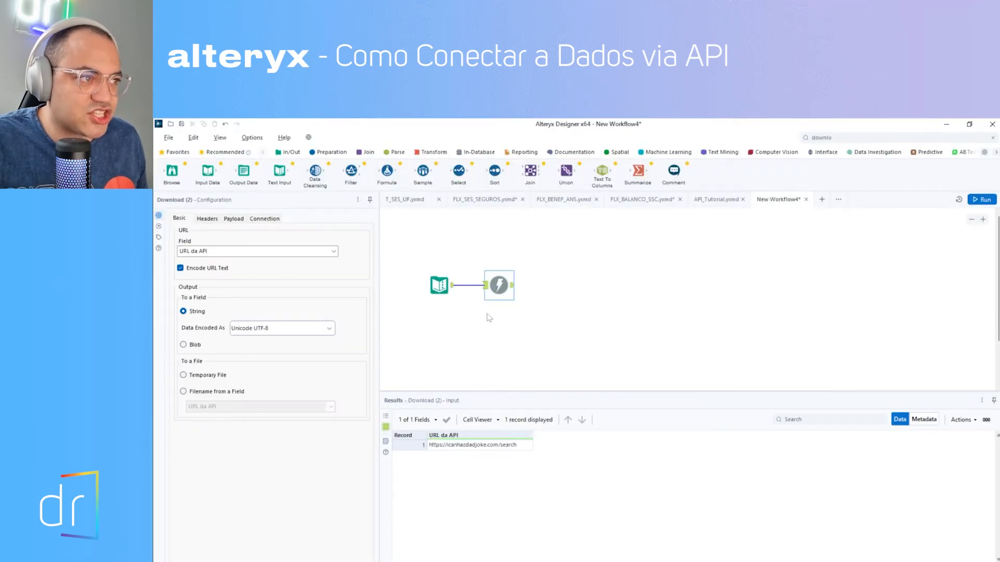
left_click(207, 219)
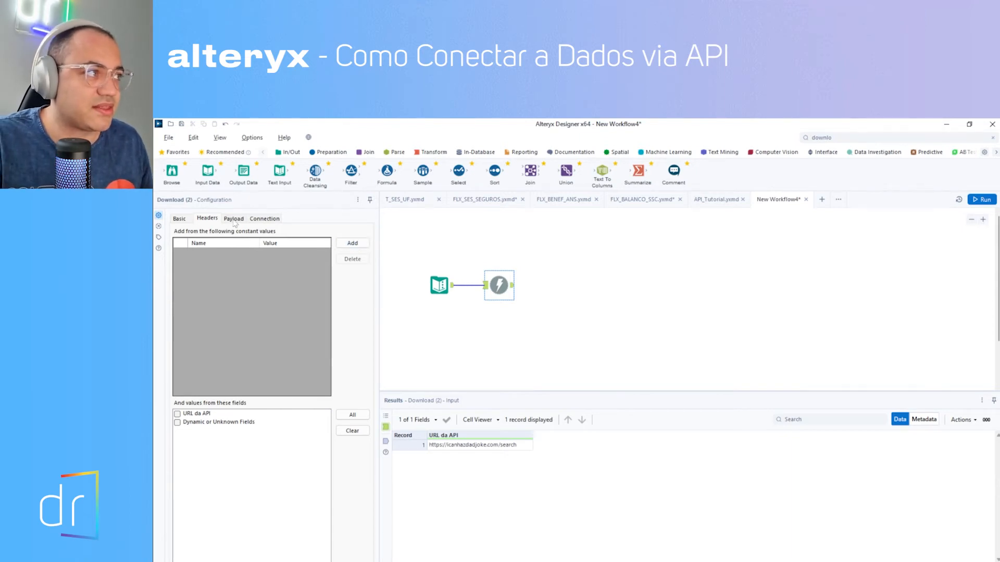
left_click(364, 247)
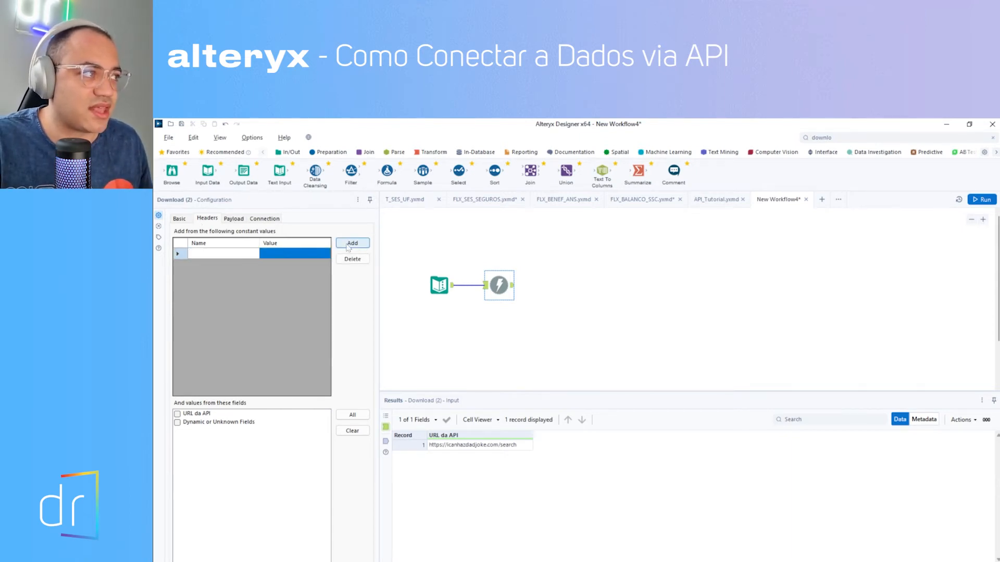
key("alt+Tab")
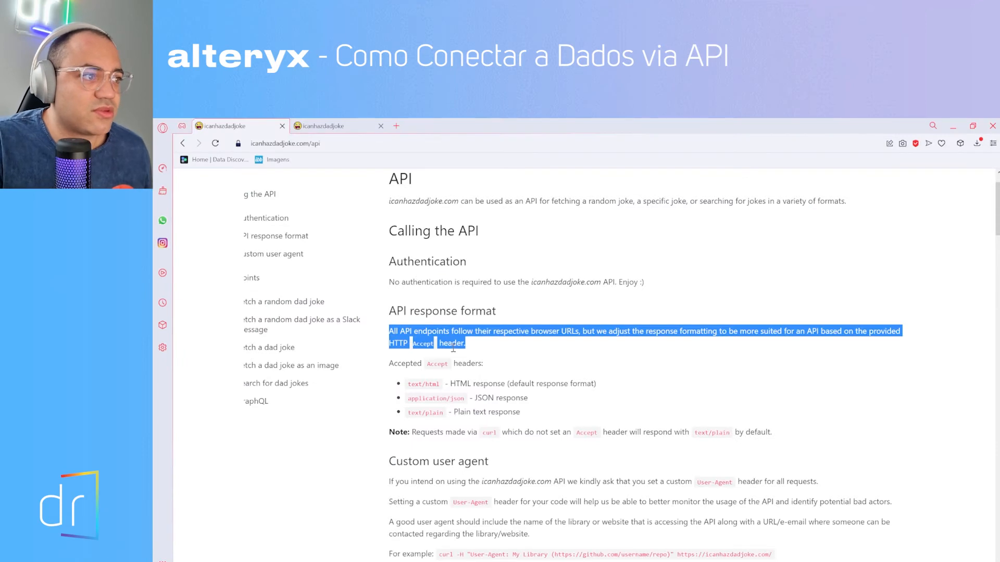
left_click(443, 362)
left_click_drag(426, 364, 449, 364)
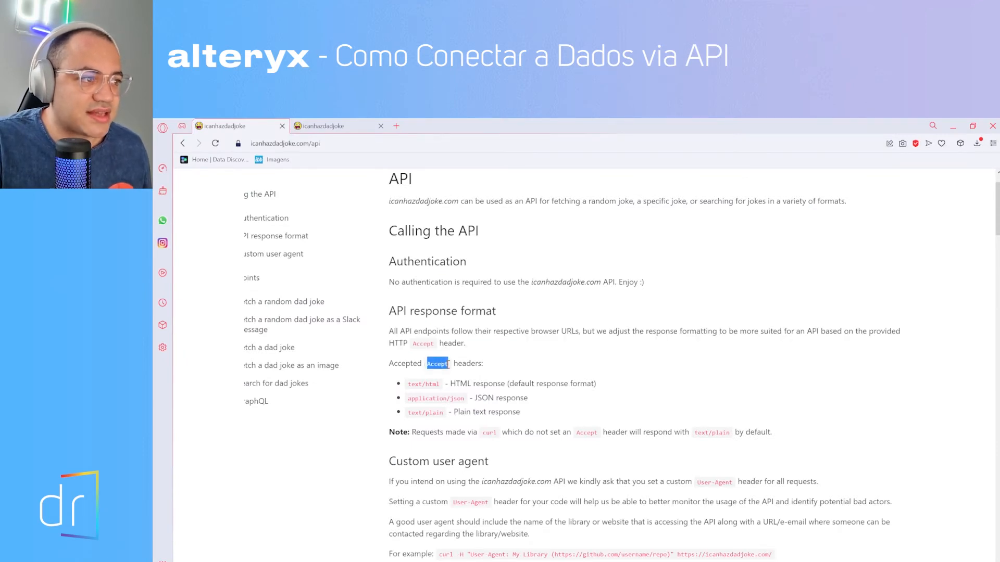
left_click(427, 368)
key("alt+Tab")
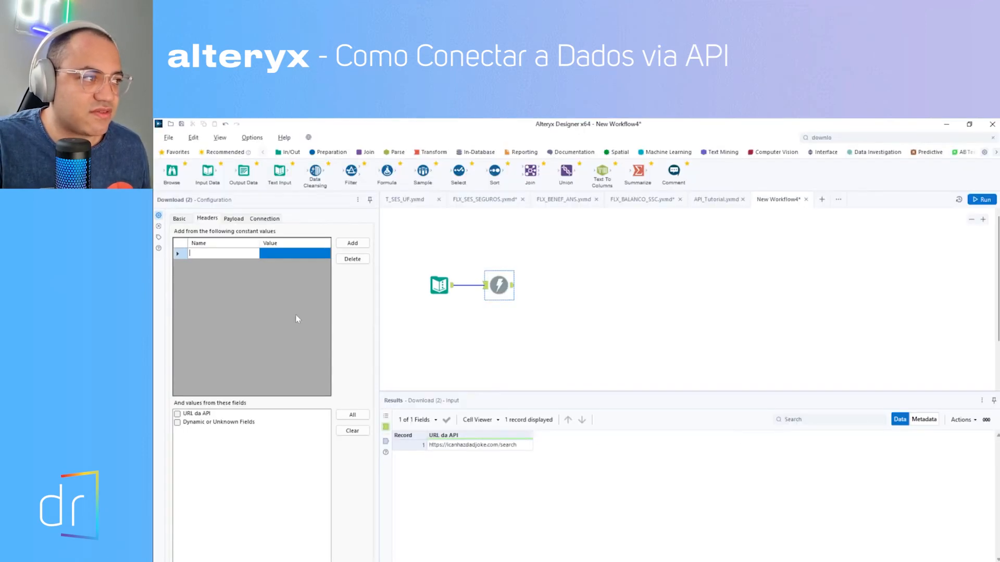
type("Accept")
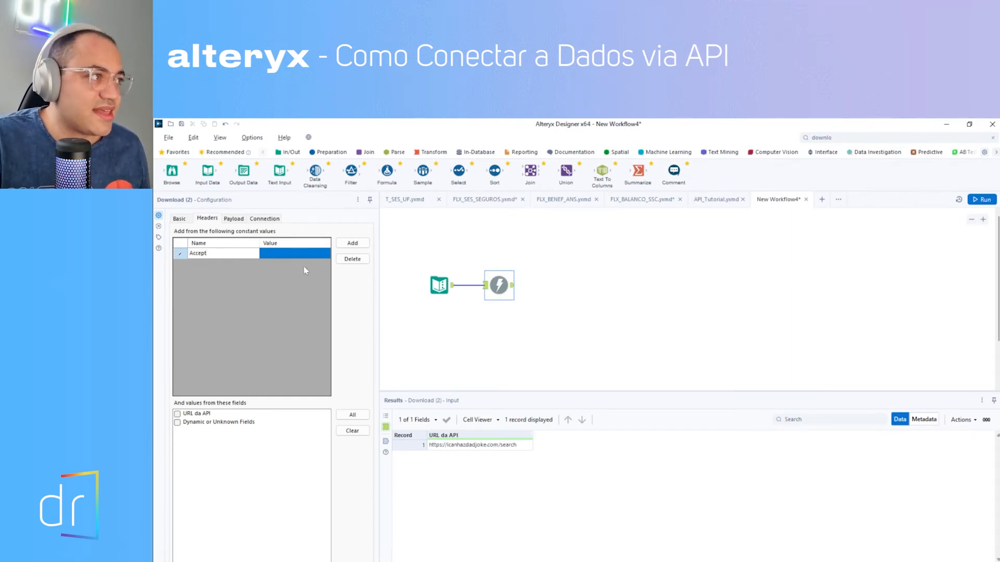
- Copy application/json from the accepted headers in the API documentation and enter it as the Accept header's value in Alteryx
key("alt+Tab")
left_click_drag(415, 344, 434, 345)
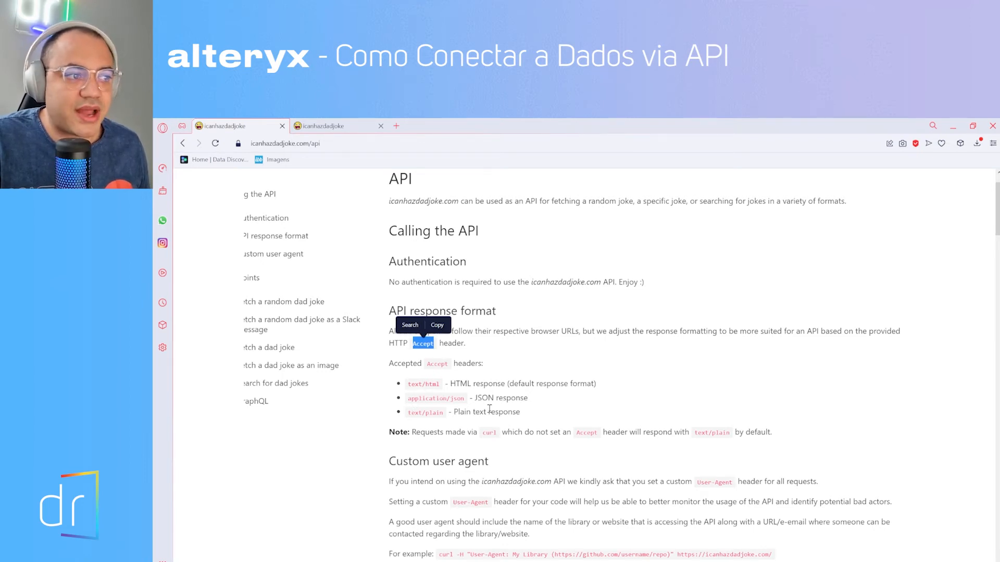
left_click_drag(408, 399, 464, 401)
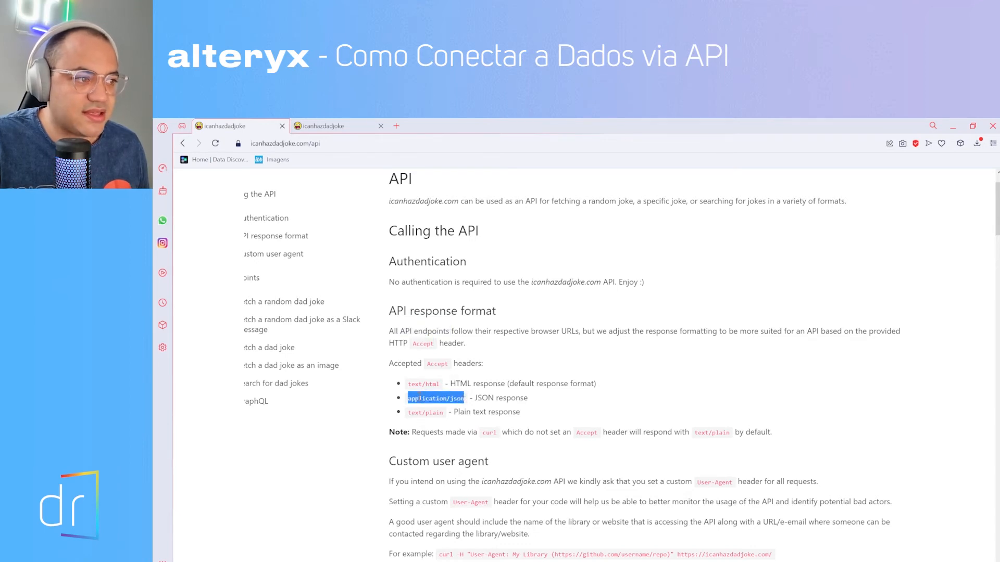
key("ctrl+c")
key("alt+Tab")
left_click(269, 254)
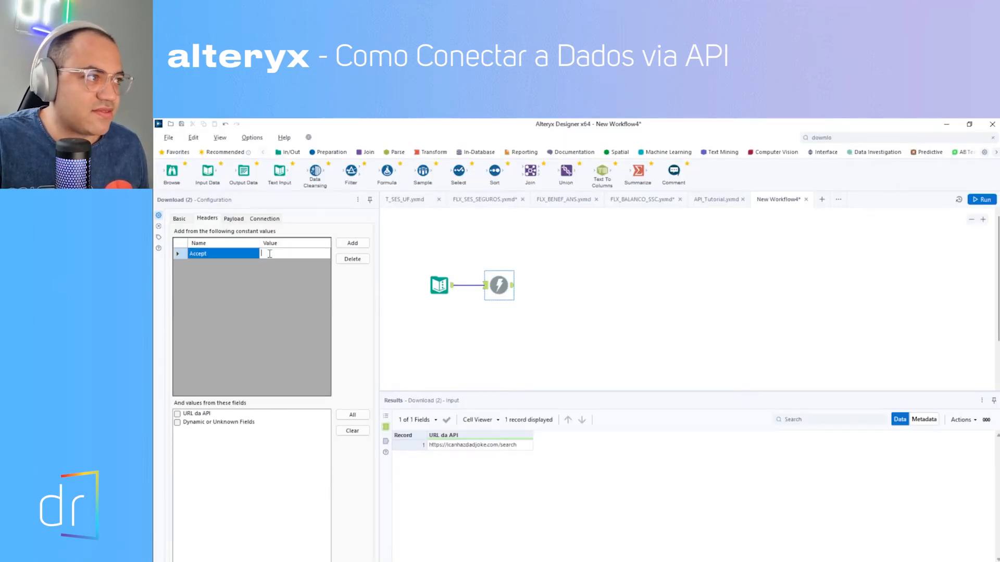
key("ctrl+v")
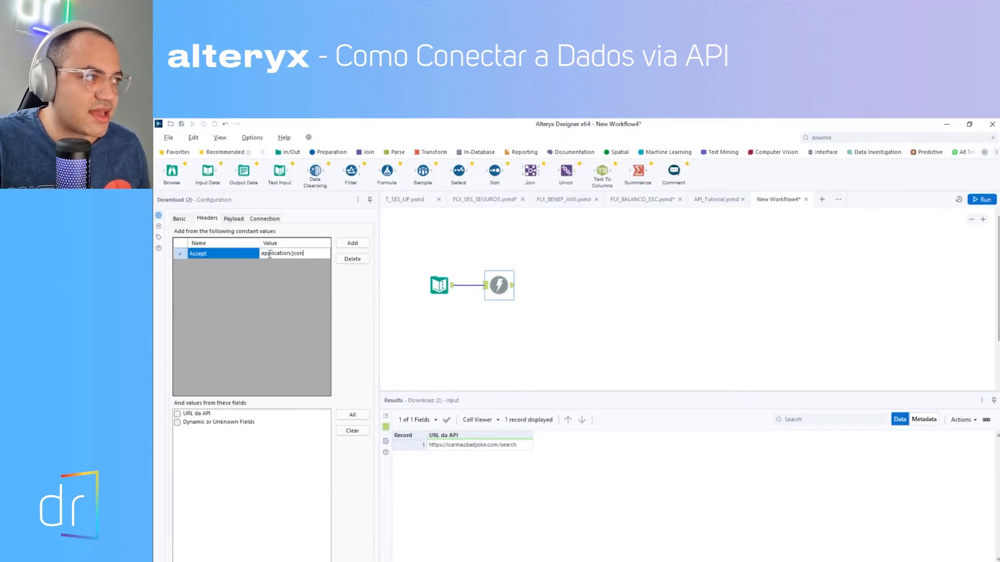
- Compare the Download tool's header name and value with the API documentation's response format section
left_click(225, 255)
key("alt+Tab")
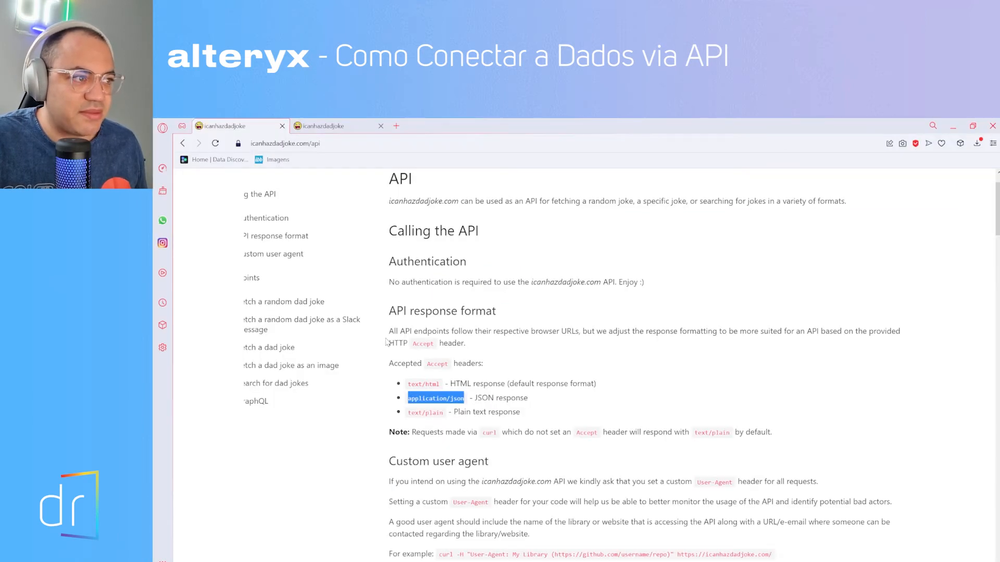
double_click(423, 343)
key("alt+Tab")
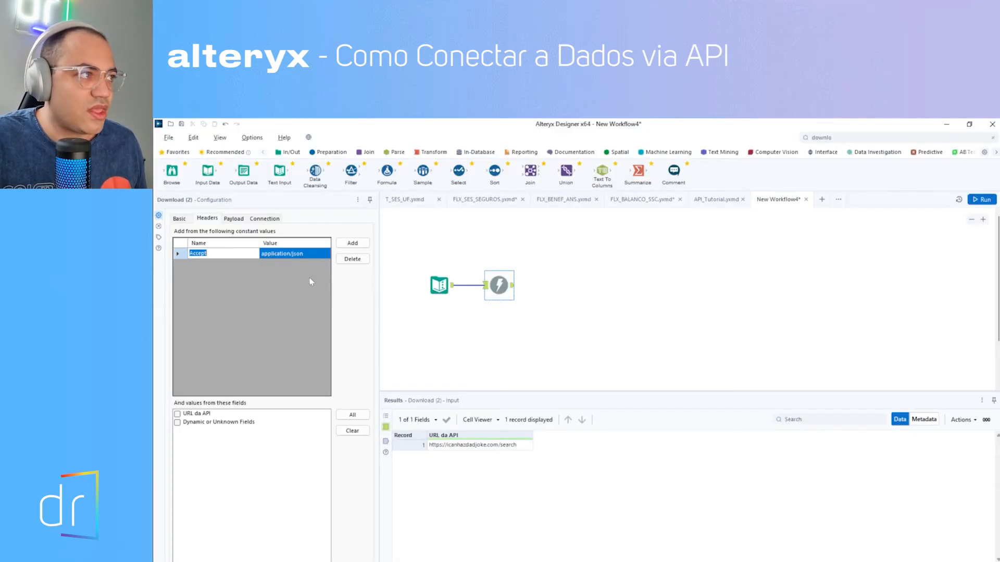
left_click(280, 255)
key("alt+Tab")
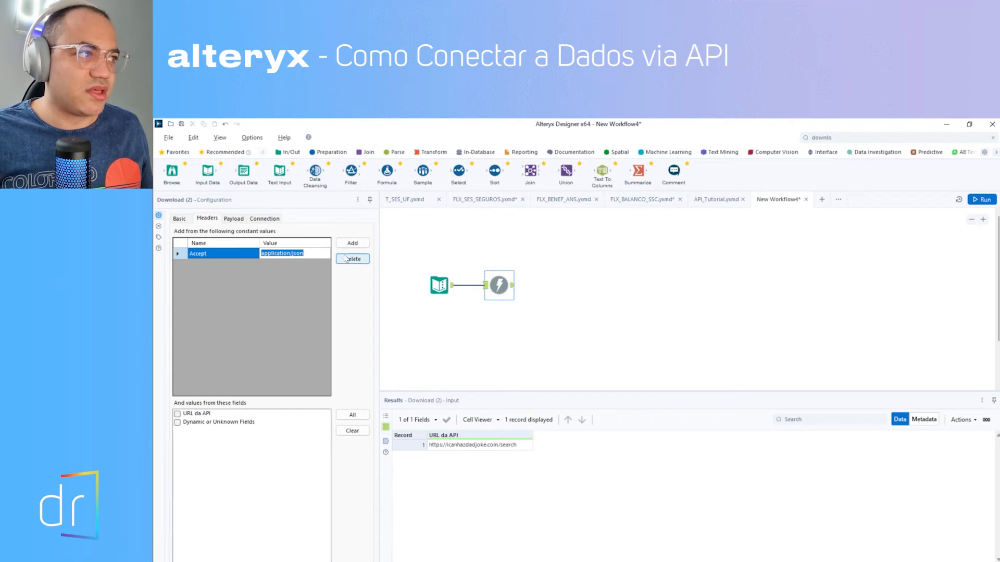
left_click(296, 281)
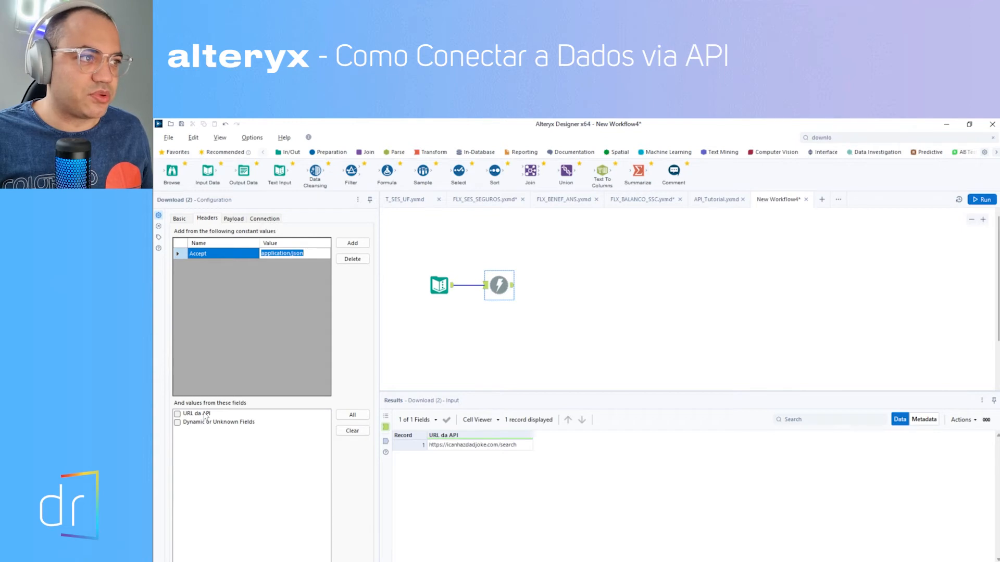
- Review the Text Input's URL and the Download tool's basic and header settings
left_click(439, 285)
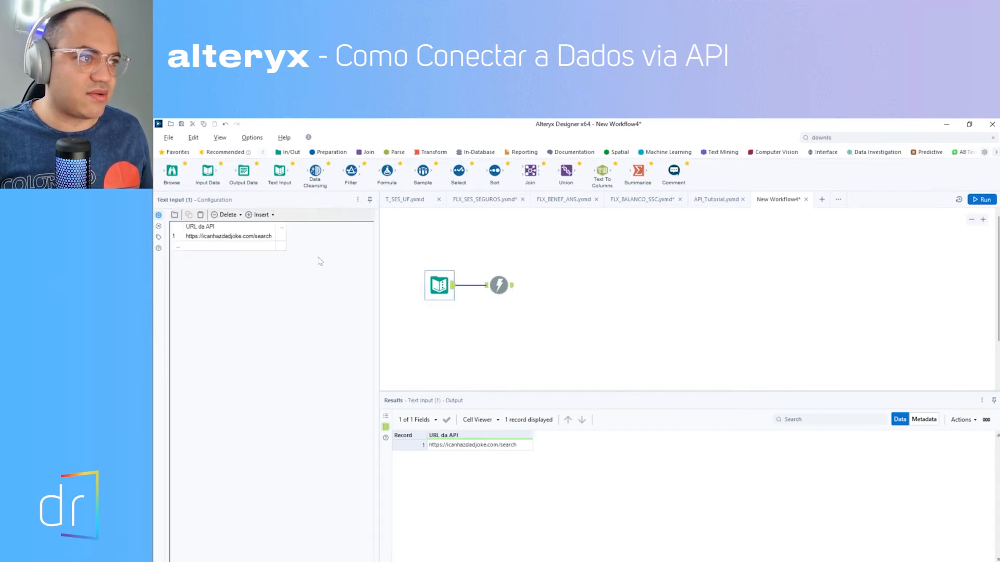
left_click(499, 286)
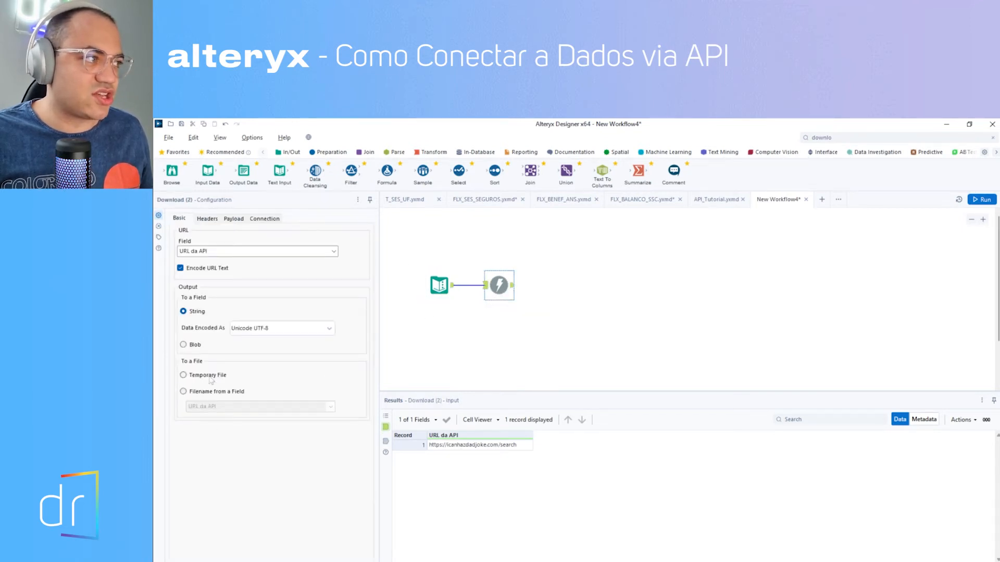
left_click(209, 219)
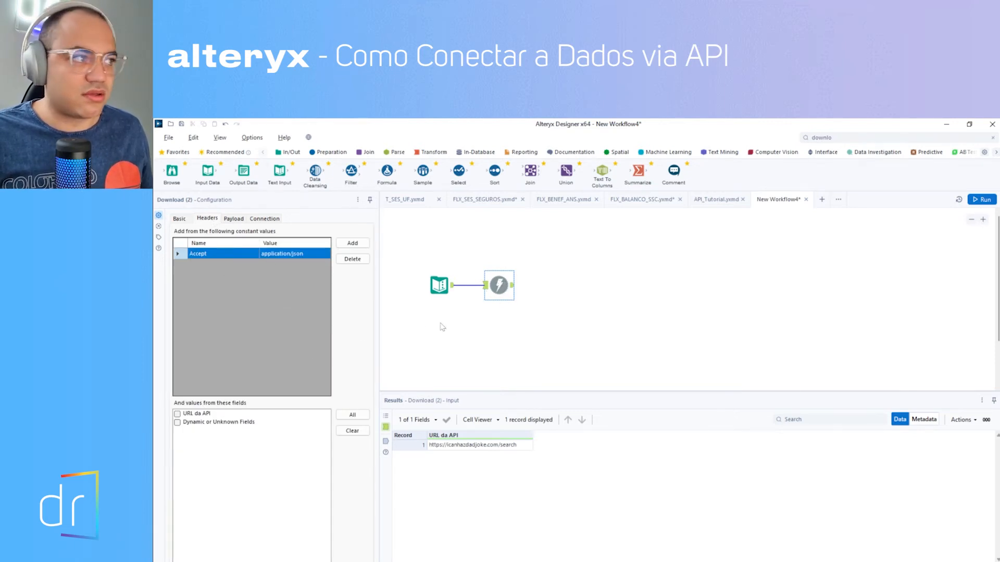
left_click(189, 219)
left_click(207, 219)
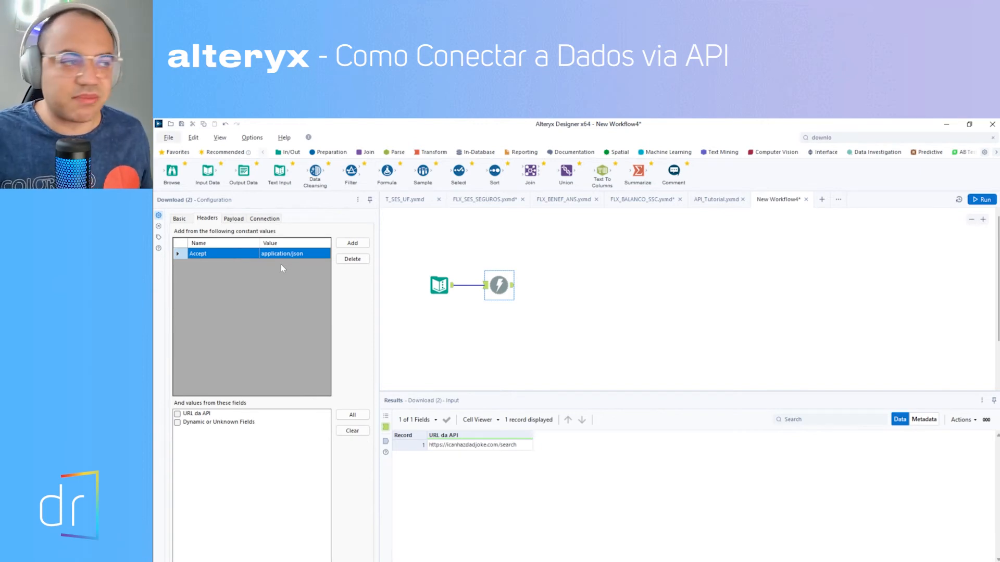
- Switch to the browser and check the Authentication section of the API documentation
key("alt+Tab")
left_click_drag(423, 263, 490, 266)
left_click(438, 262)
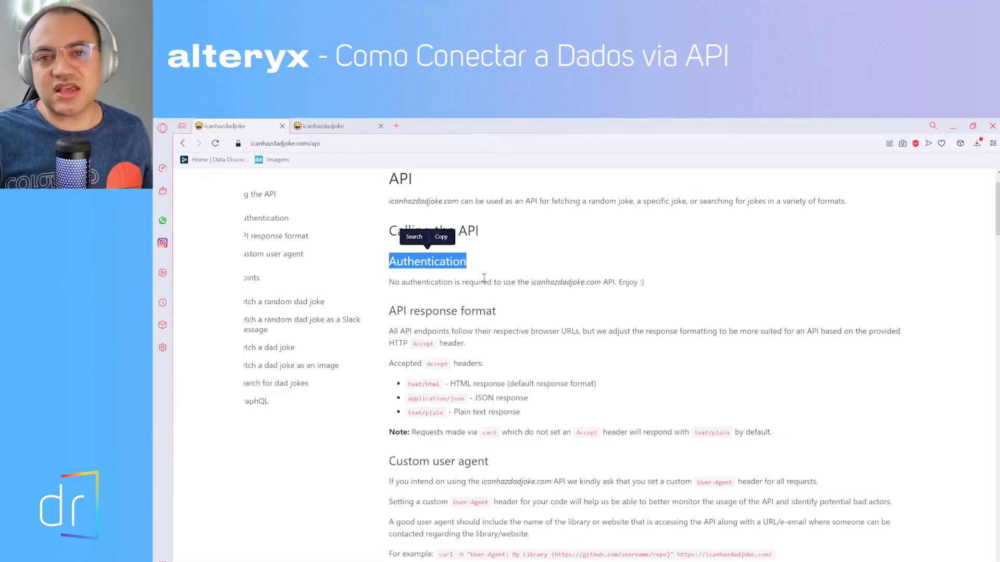
- Return to Alteryx Designer, run the workflow and show the Download tool's output
key("alt+Tab")
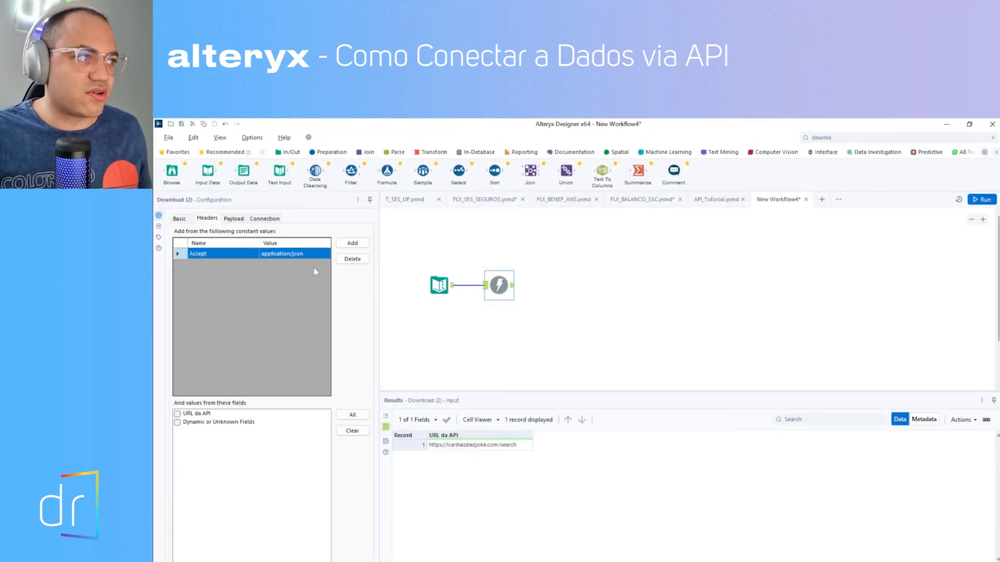
key("ctrl+r")
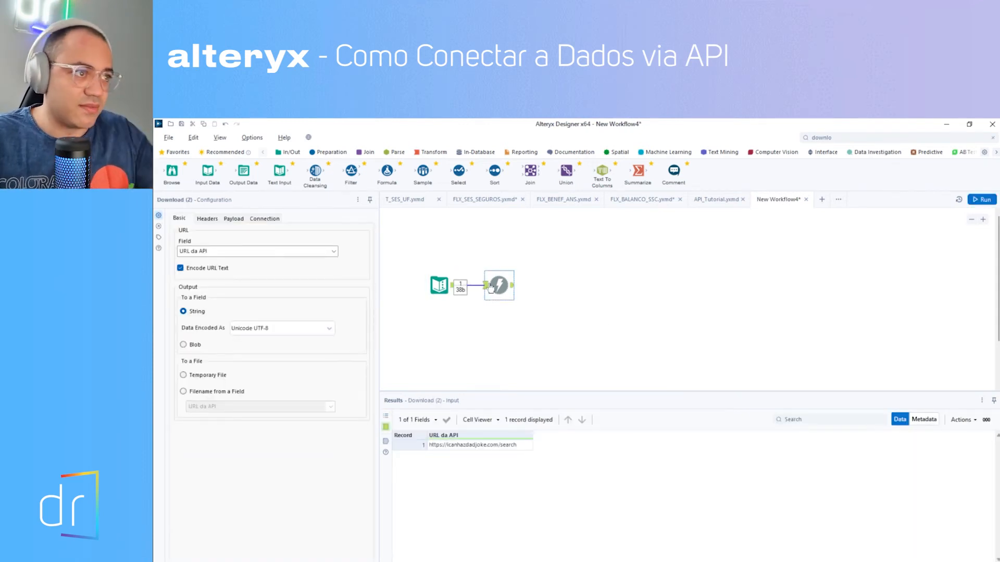
left_click(511, 290)
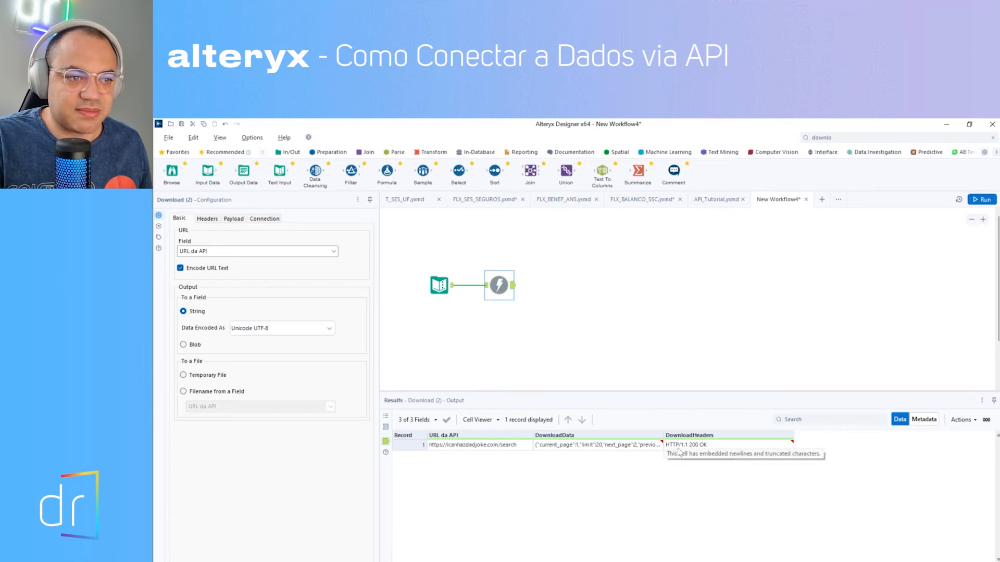
- Switch to the browser and review the API response format section of the documentation
key("alt+Tab")
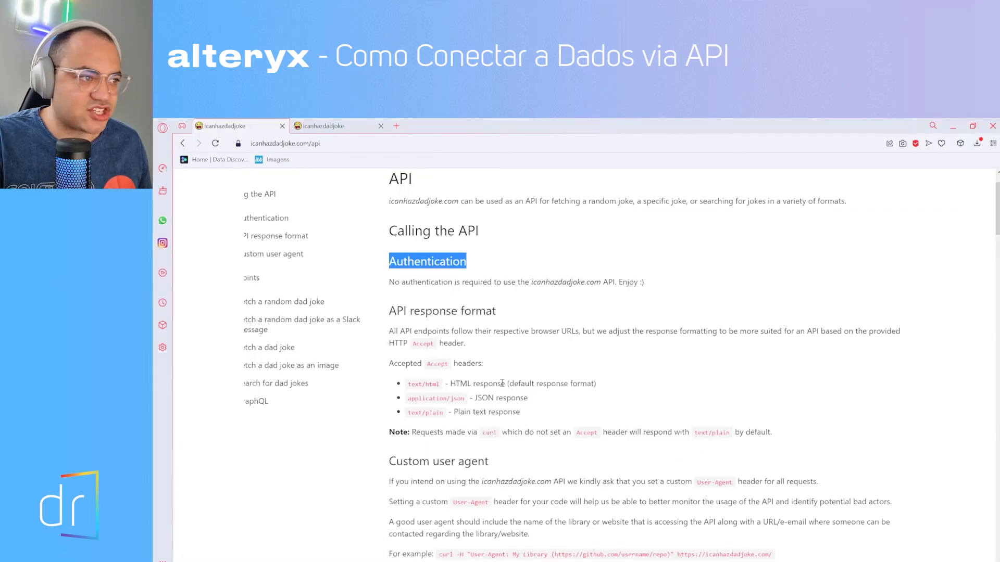
left_click_drag(408, 341, 375, 345)
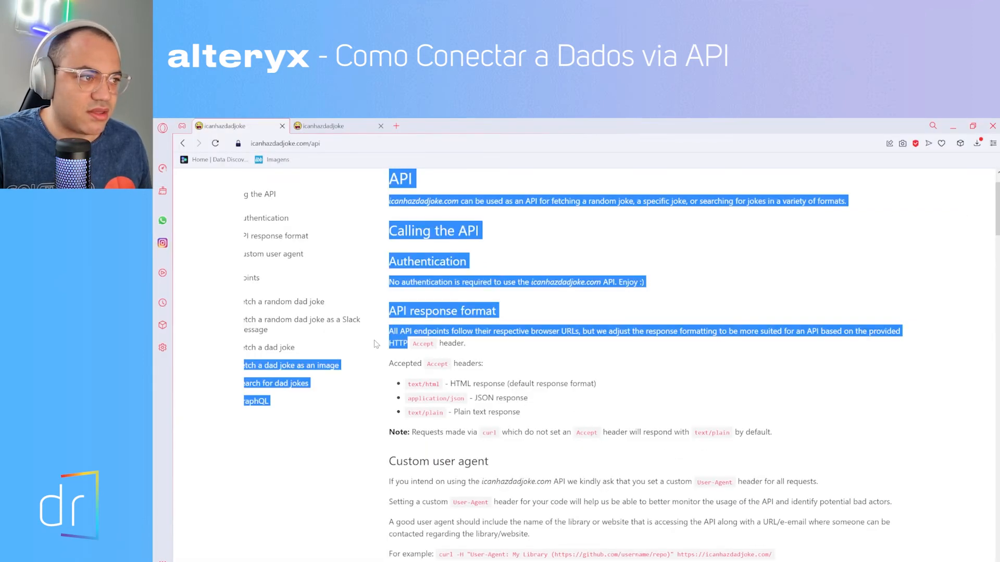
left_click(490, 364)
- Return to Alteryx Designer and inspect the URL, DownloadData and DownloadHeaders cells in the Download tool's output
key("alt+Tab")
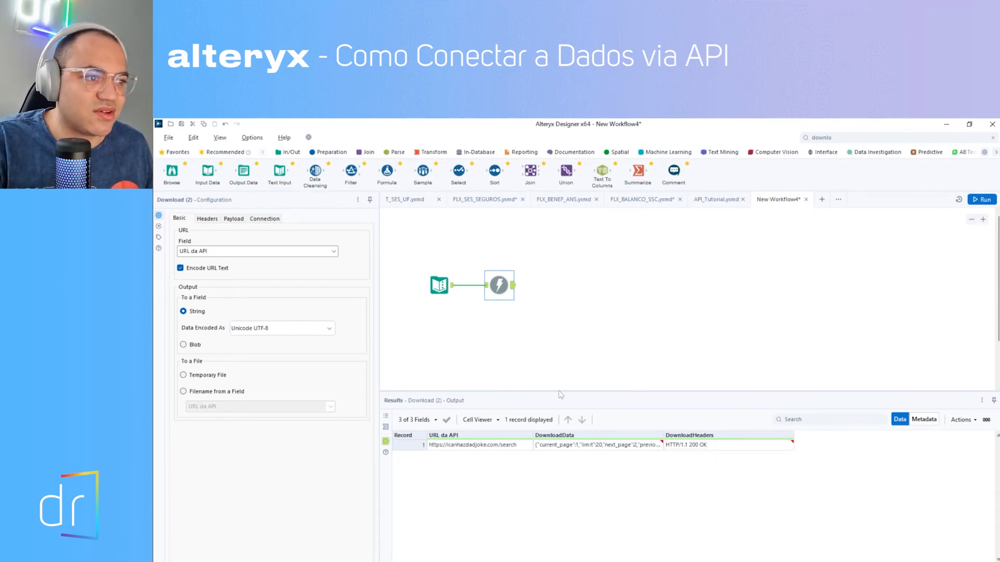
left_click(513, 446)
left_click(587, 446)
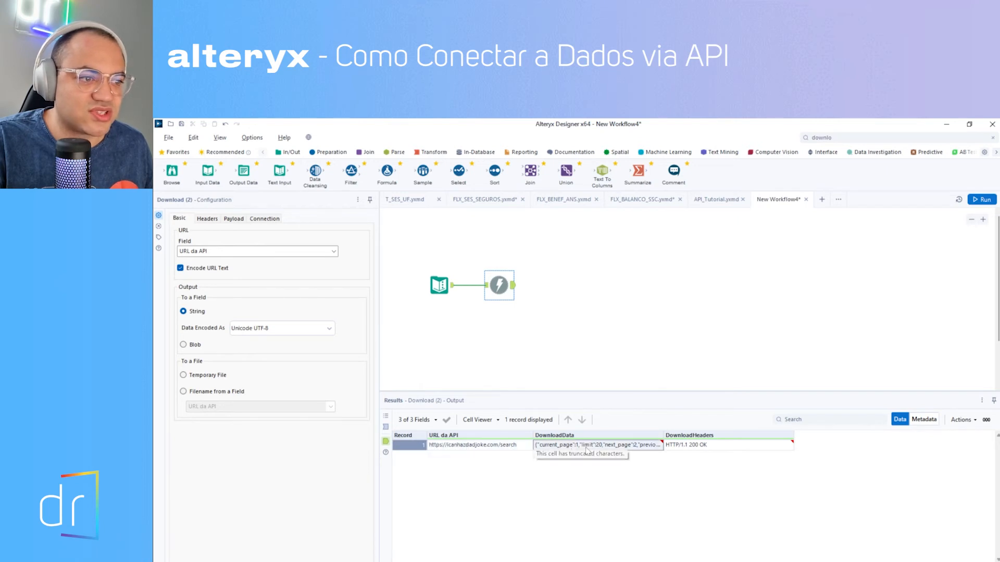
left_click(700, 445)
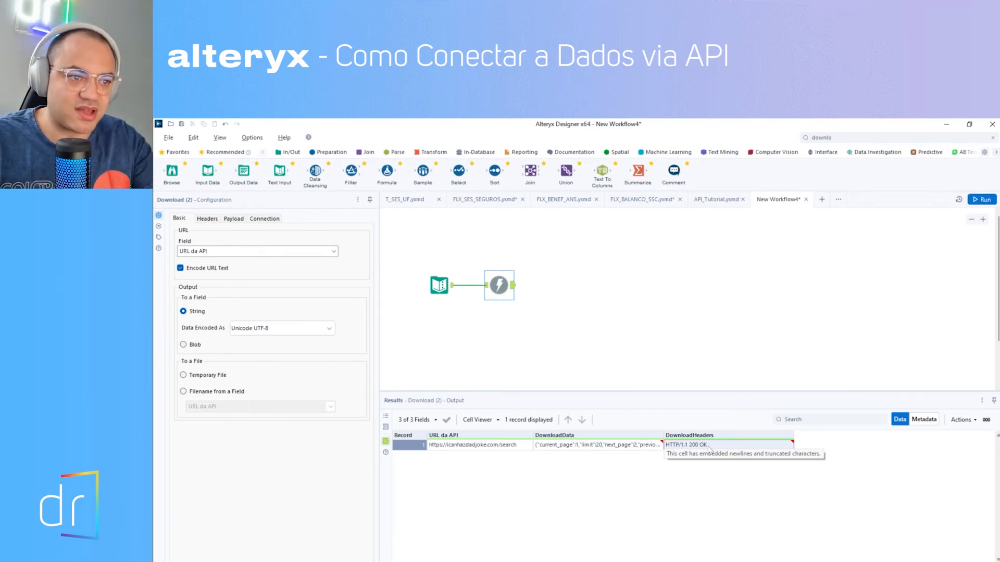
left_click(590, 446)
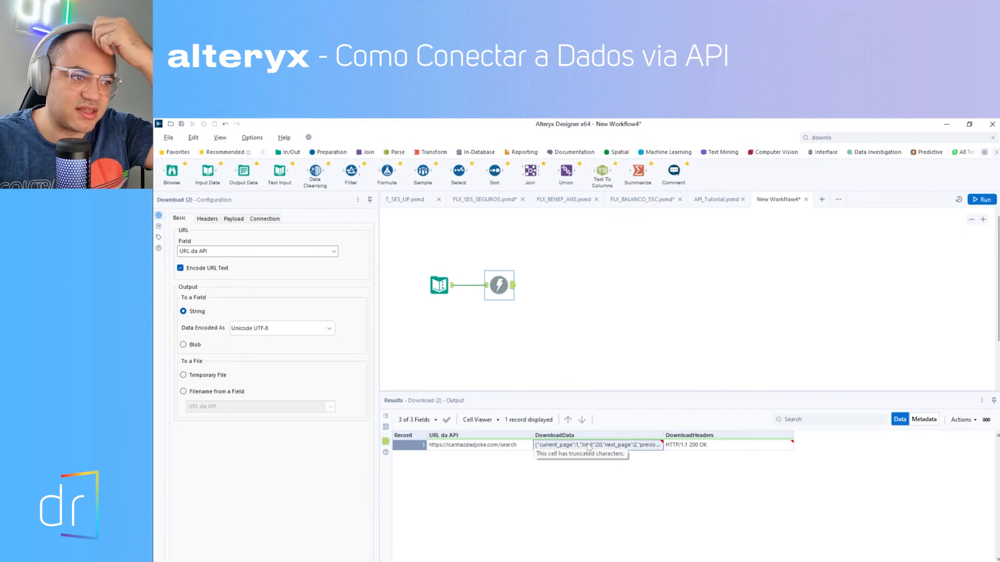
- Open the full DownloadData cell and read the joke text inside the JSON response
double_click(612, 450)
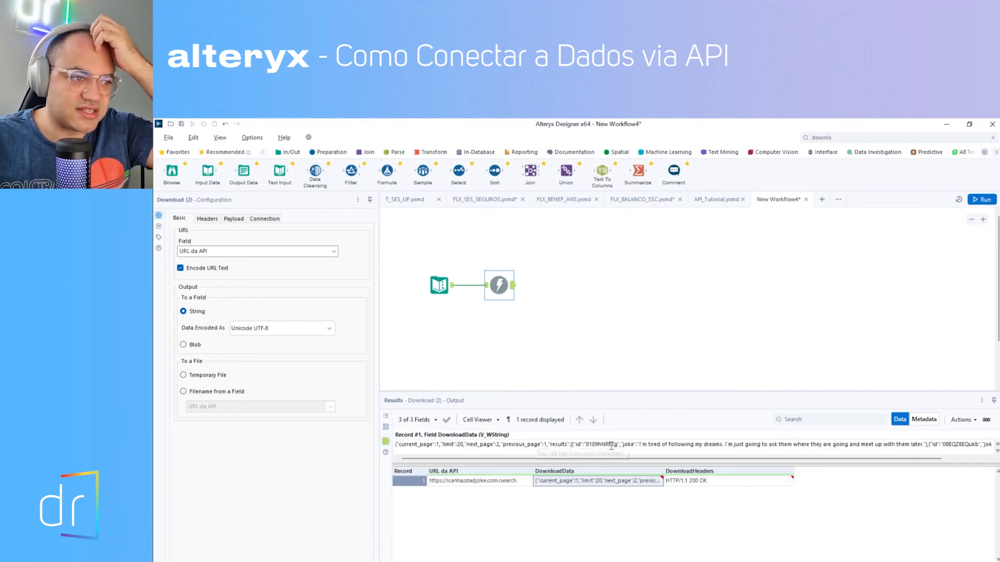
left_click_drag(491, 460, 535, 462)
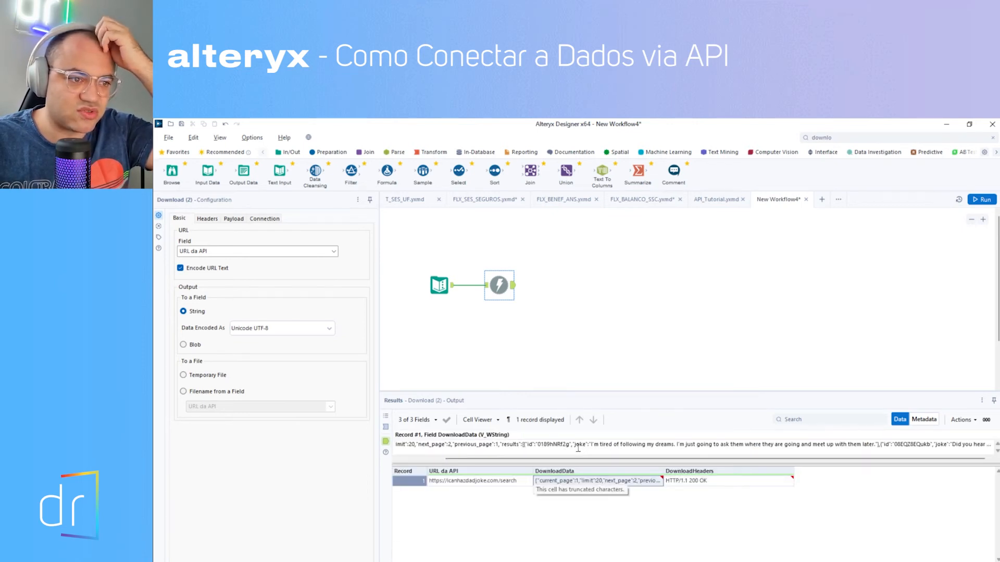
left_click_drag(592, 446, 761, 446)
left_click(601, 446)
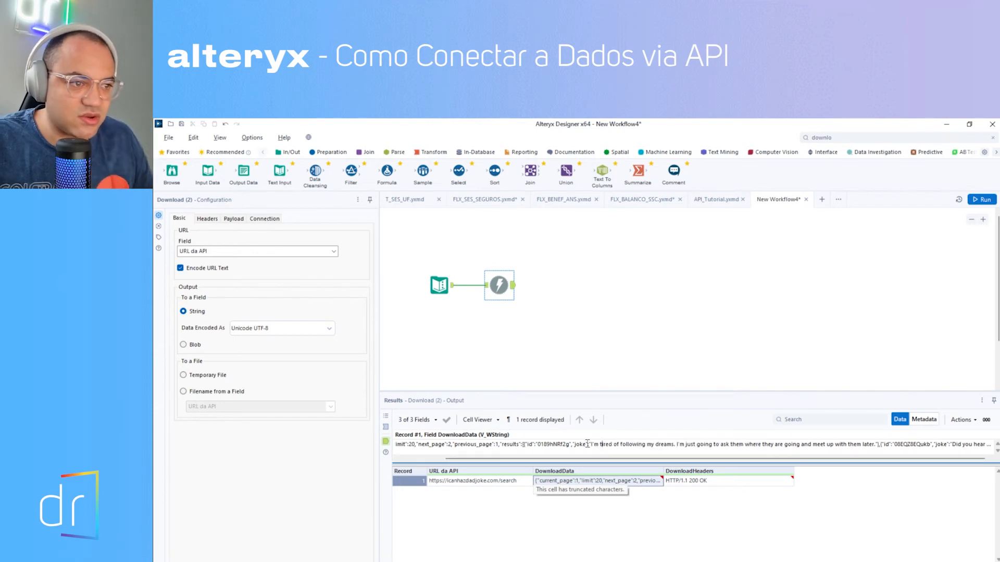
left_click_drag(591, 445, 744, 460)
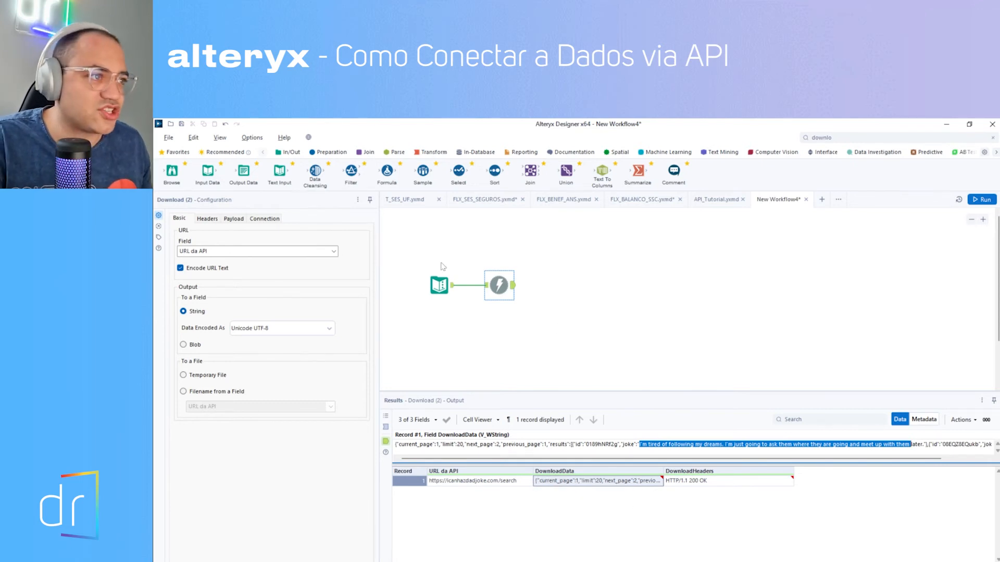
- Check the Download tool's Accept header, search the tools for jso, and connect a JSON Parse tool after Download
left_click(207, 221)
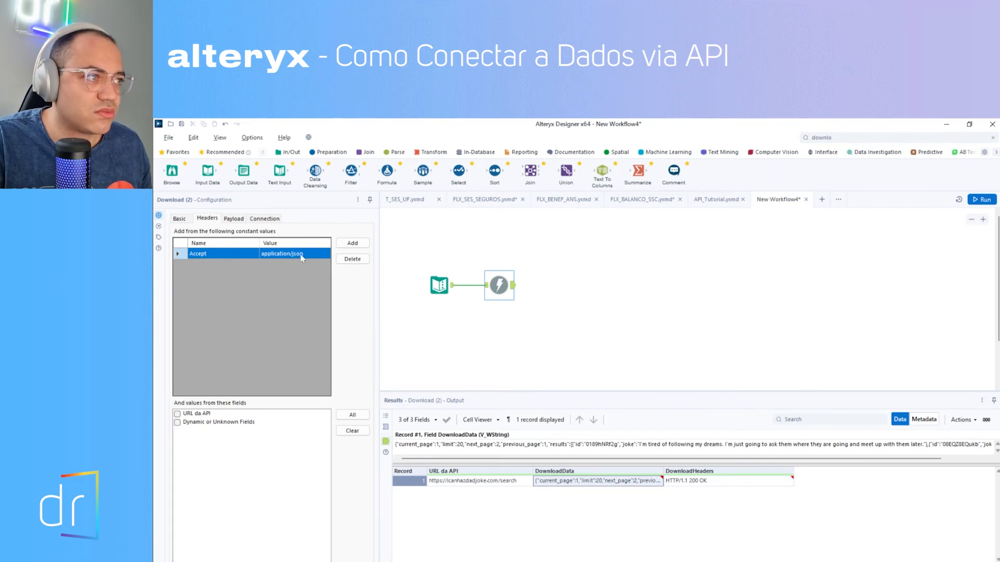
left_click(830, 136)
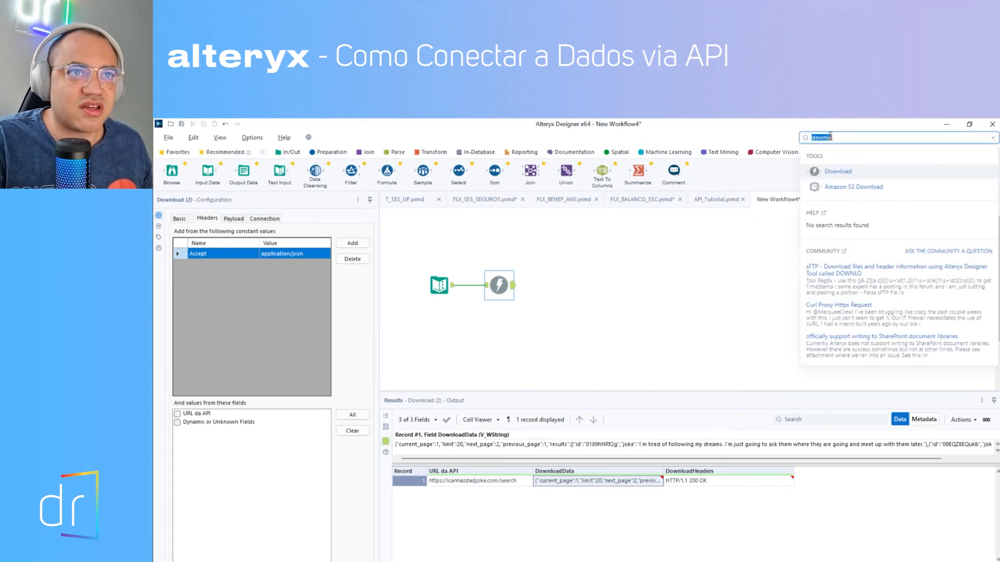
type("jso")
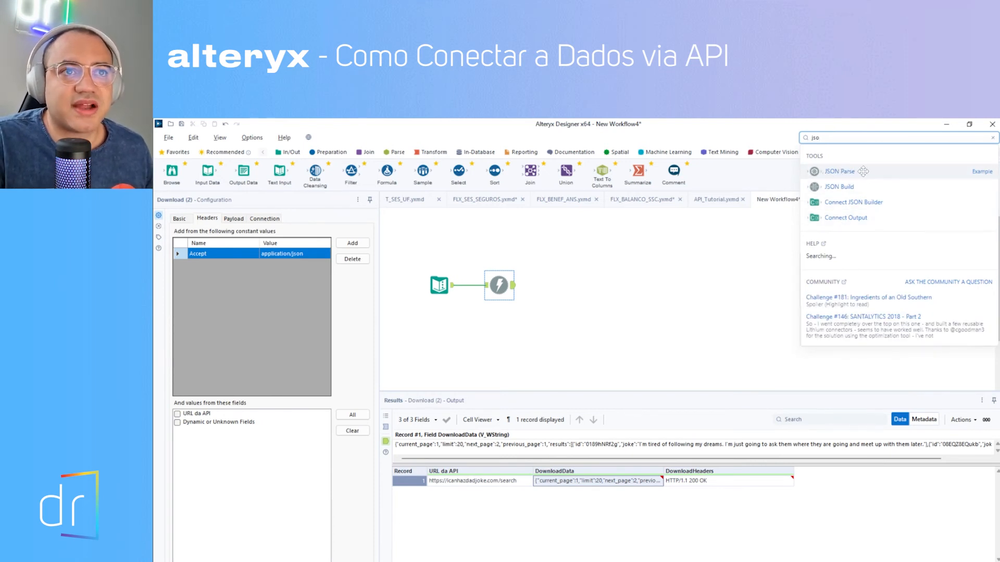
left_click_drag(842, 172, 566, 297)
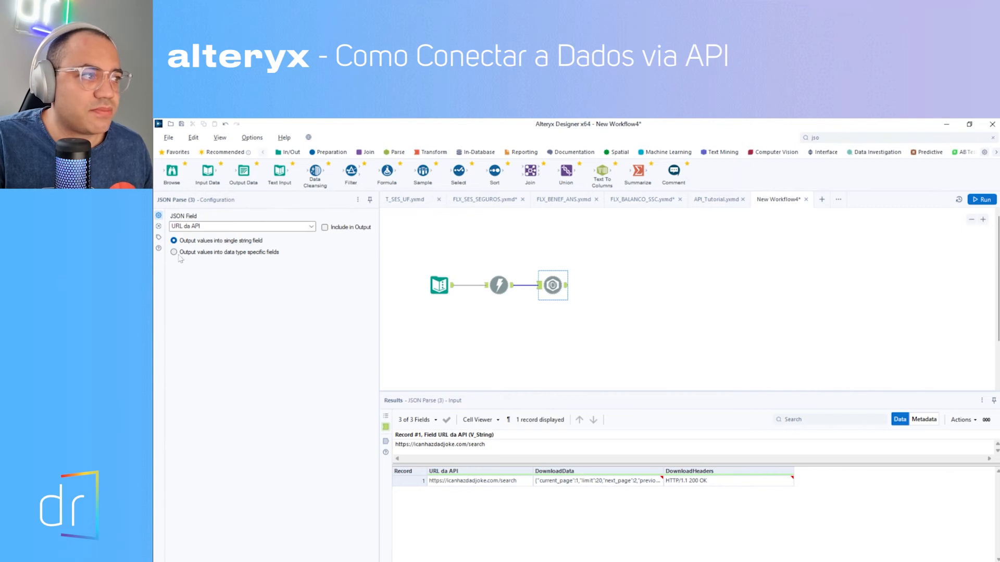
- Set the JSON Parse tool's JSON field to DownloadData and check that column in its input
left_click(311, 226)
left_click(276, 243)
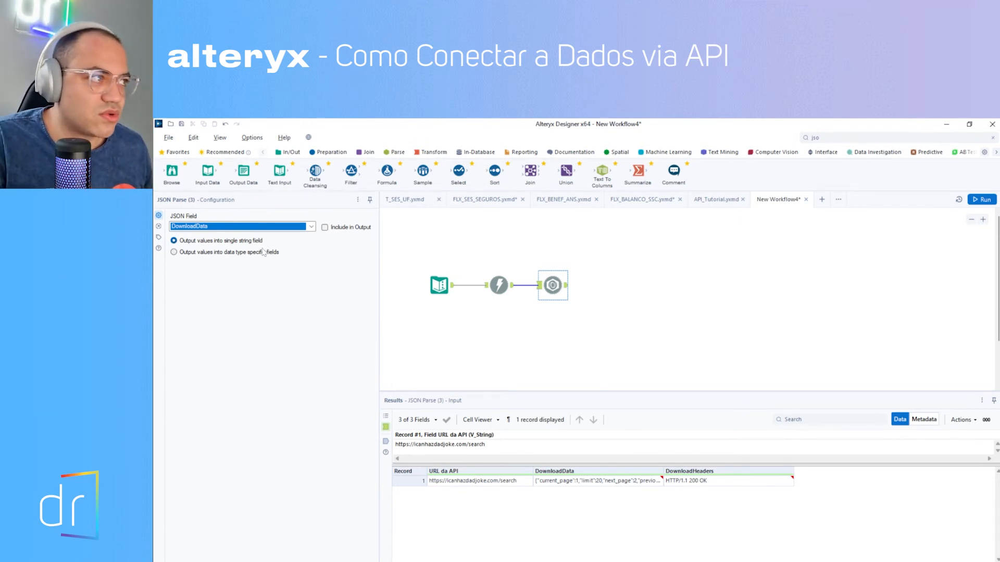
left_click(587, 482)
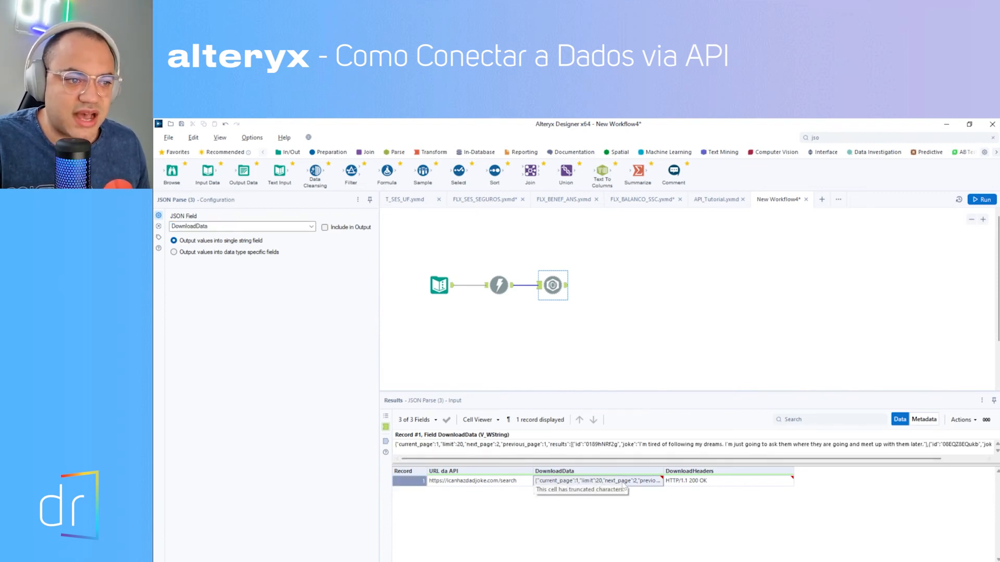
left_click(551, 284)
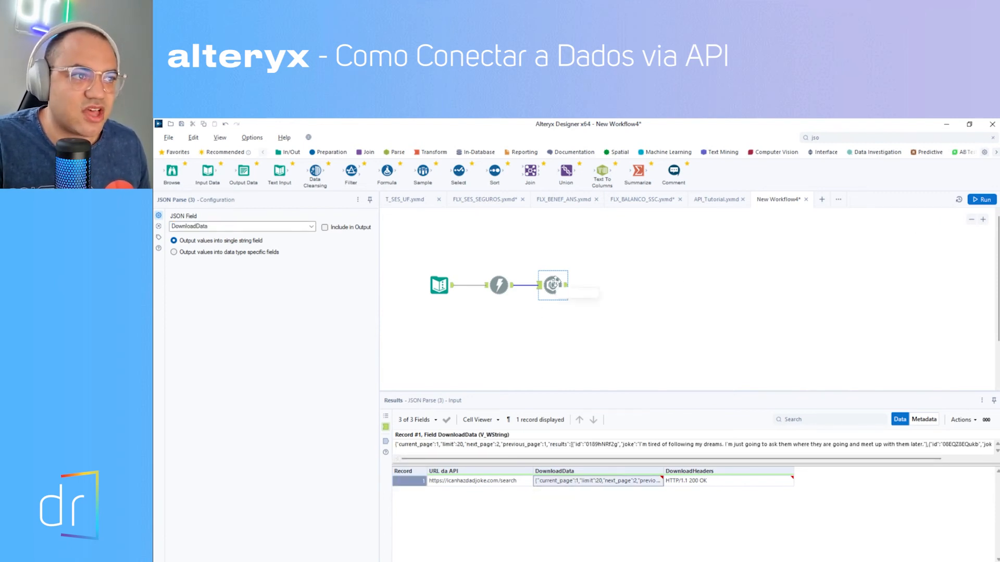
- Run the workflow and compare the JSON Parse tool's input with its output
left_click(982, 200)
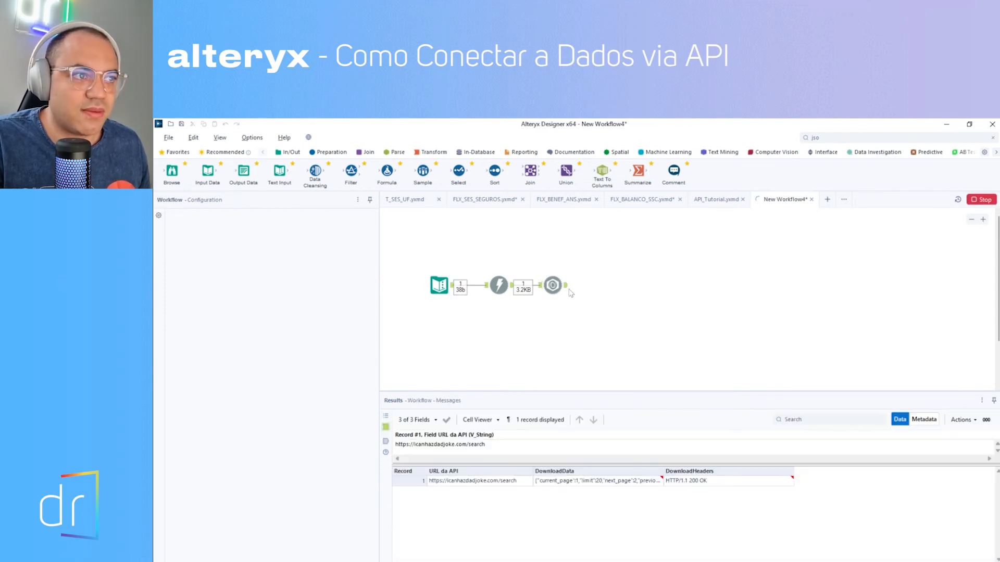
left_click(567, 286)
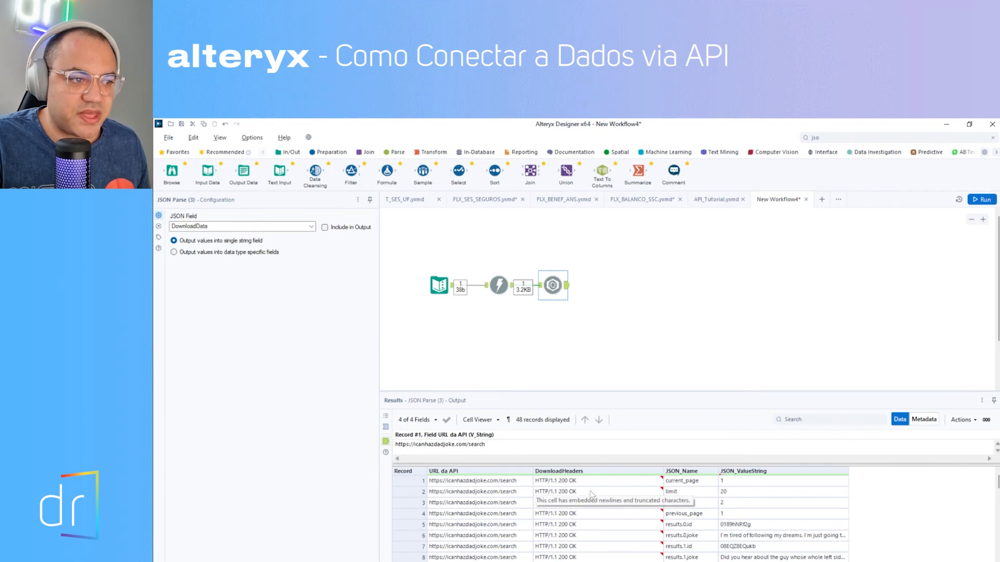
left_click(540, 288)
left_click(540, 290)
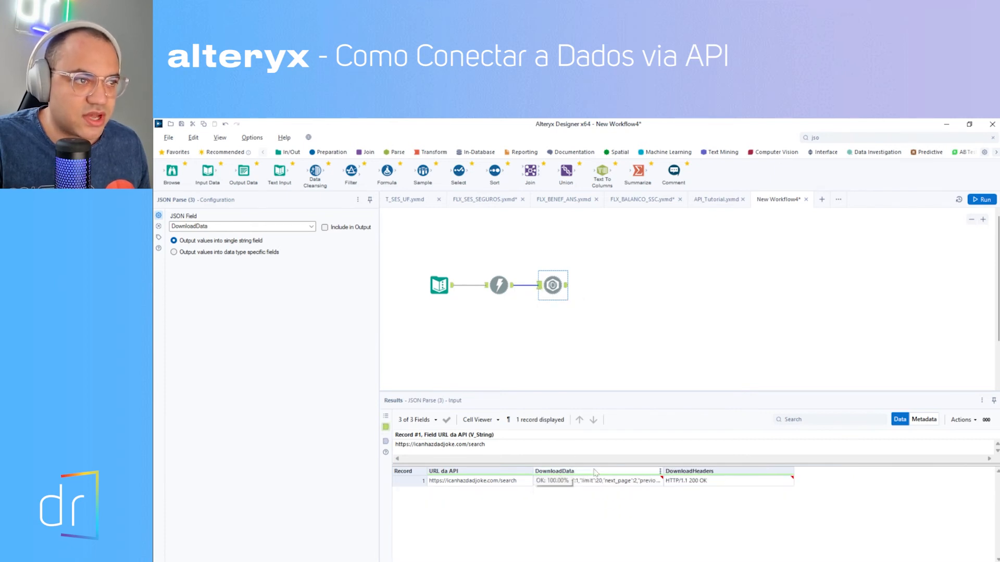
left_click(565, 287)
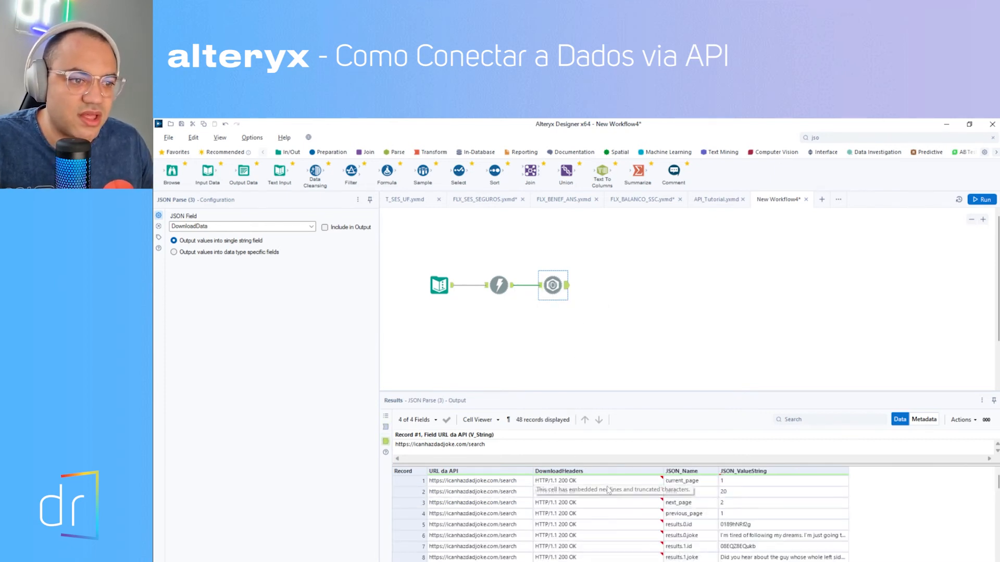
- Examine the current_page, limit and next_page names and values in the JSON Parse output
left_click(688, 483)
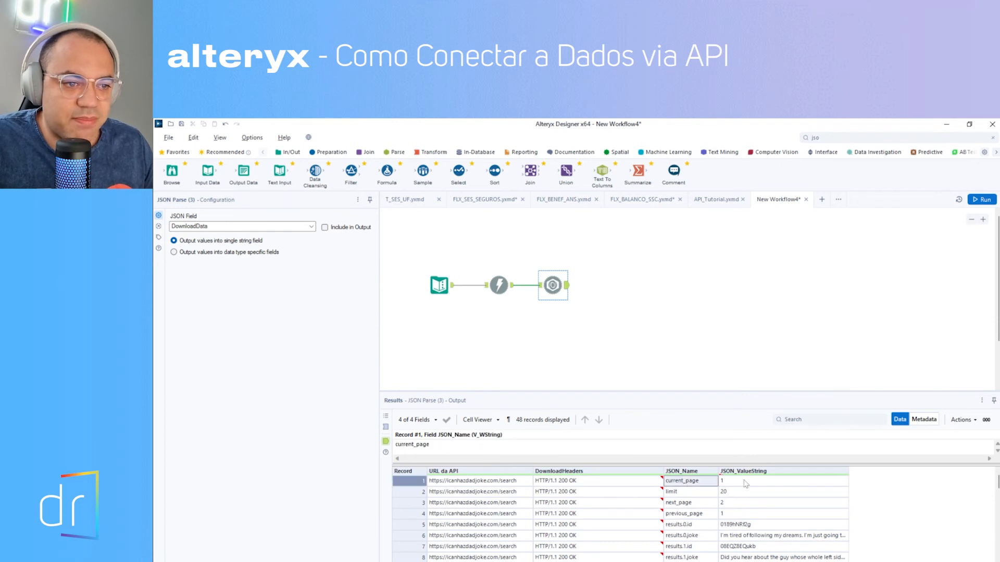
left_click(744, 481)
left_click(682, 494)
left_click(727, 492)
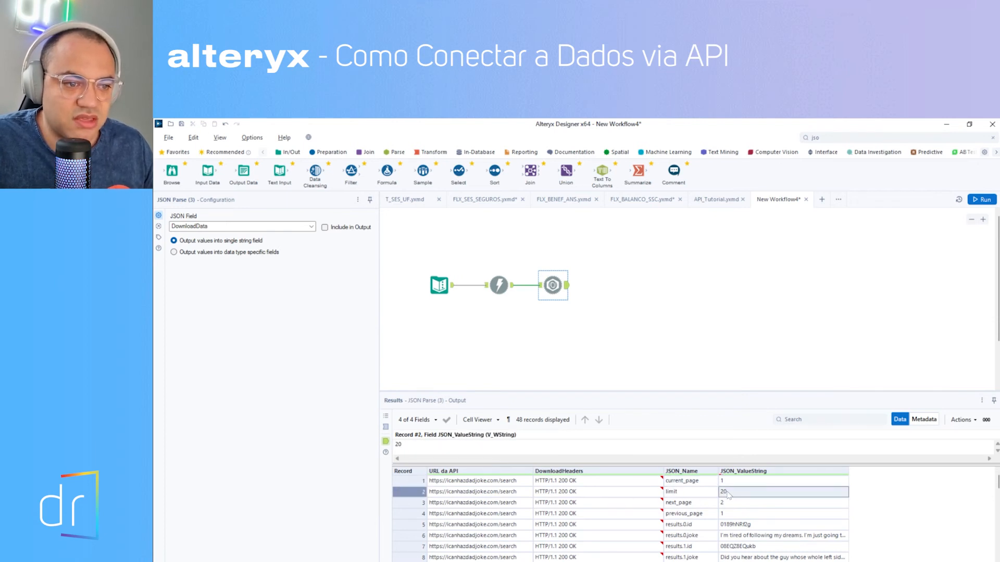
left_click(696, 504)
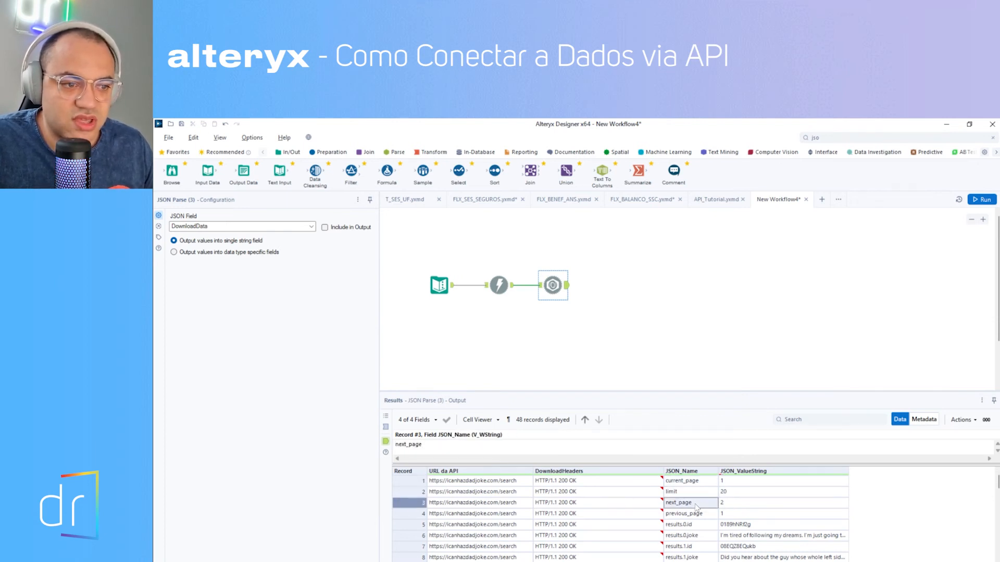
left_click(729, 505)
- Switch to the browser, return to the icanhazdadjoke search page and examine its joke list and pagination
key("alt+Tab")
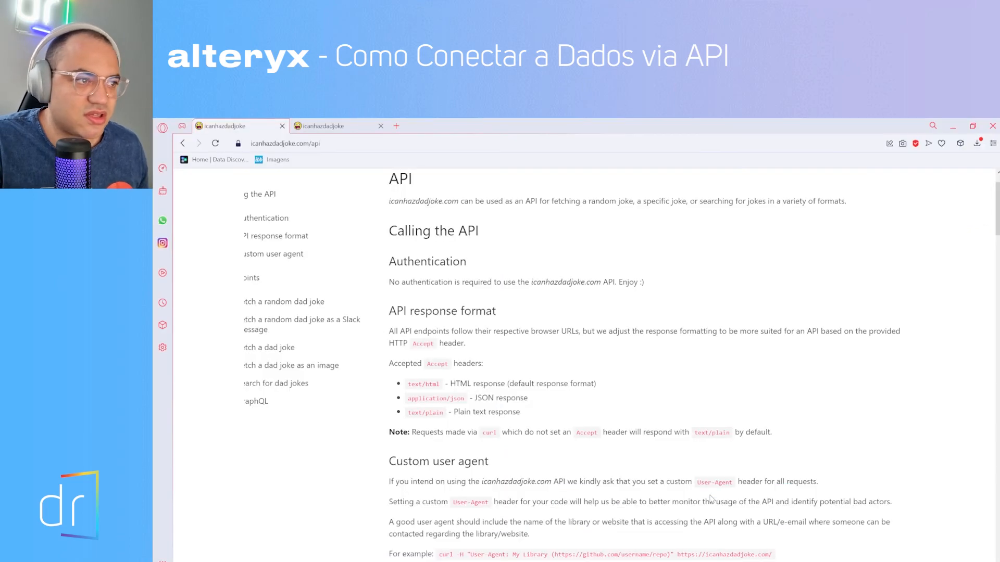
left_click(322, 126)
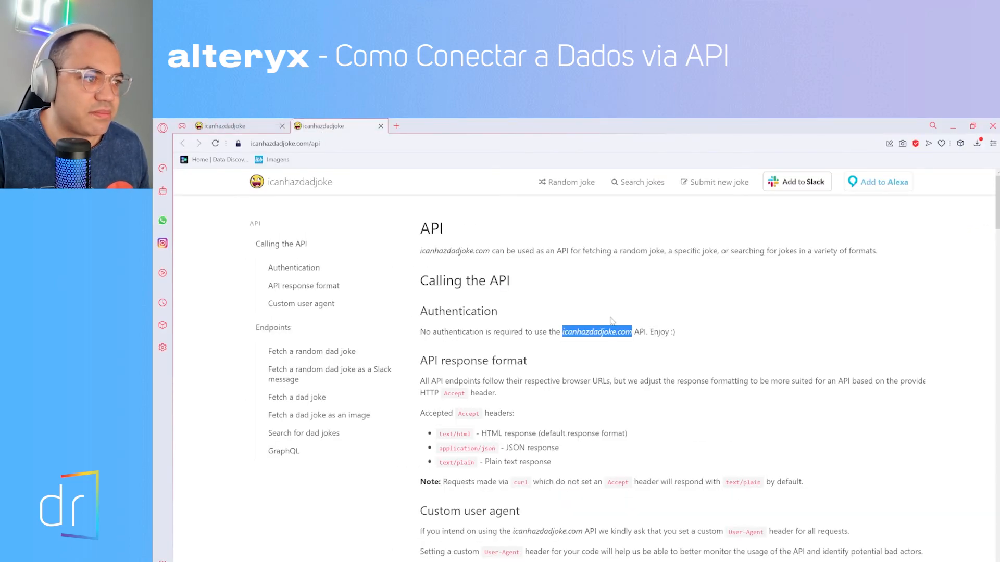
left_click(243, 128)
left_click(337, 128)
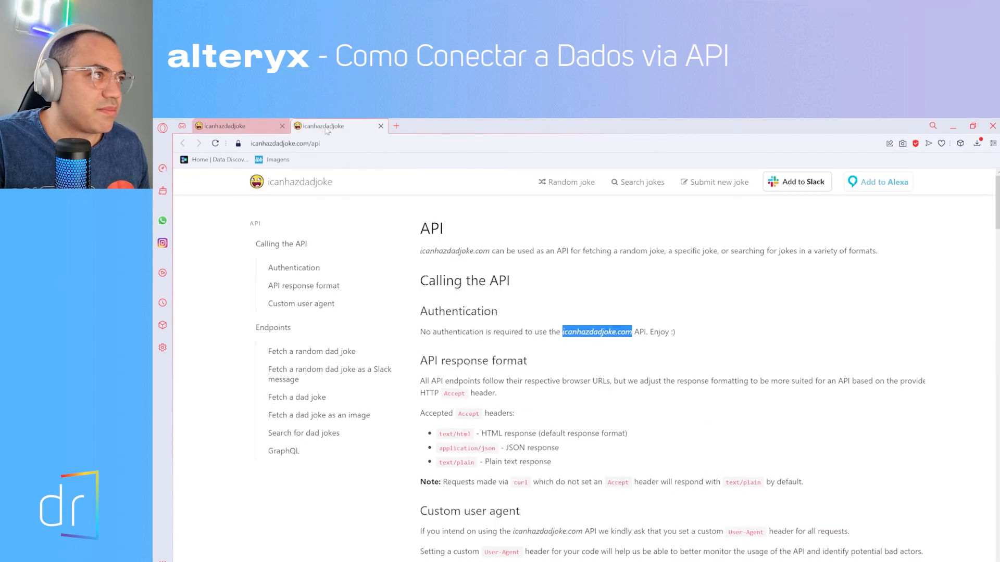
left_click(256, 129)
left_click(182, 143)
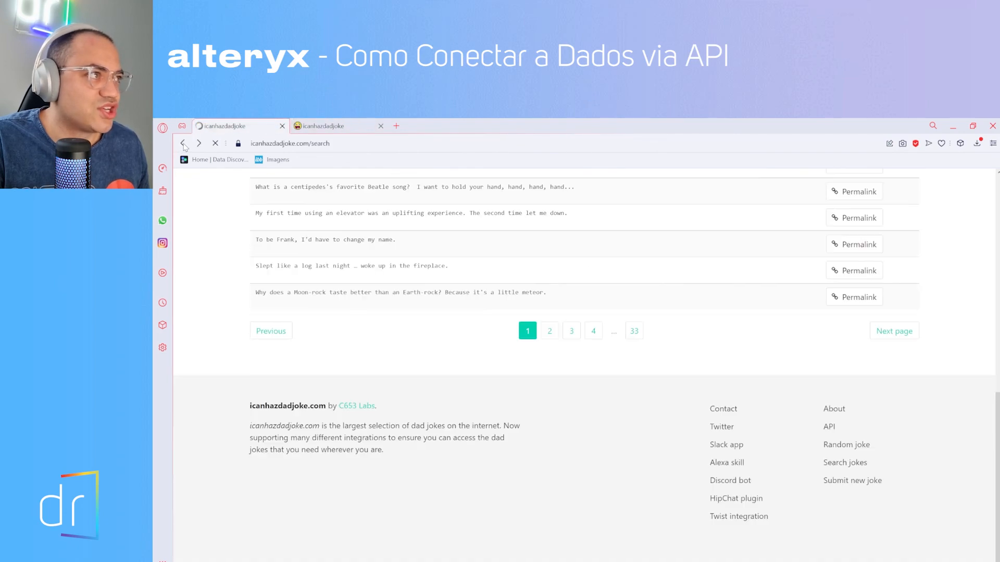
scroll(427, 370, "up", 2)
scroll(429, 379, "up", 8)
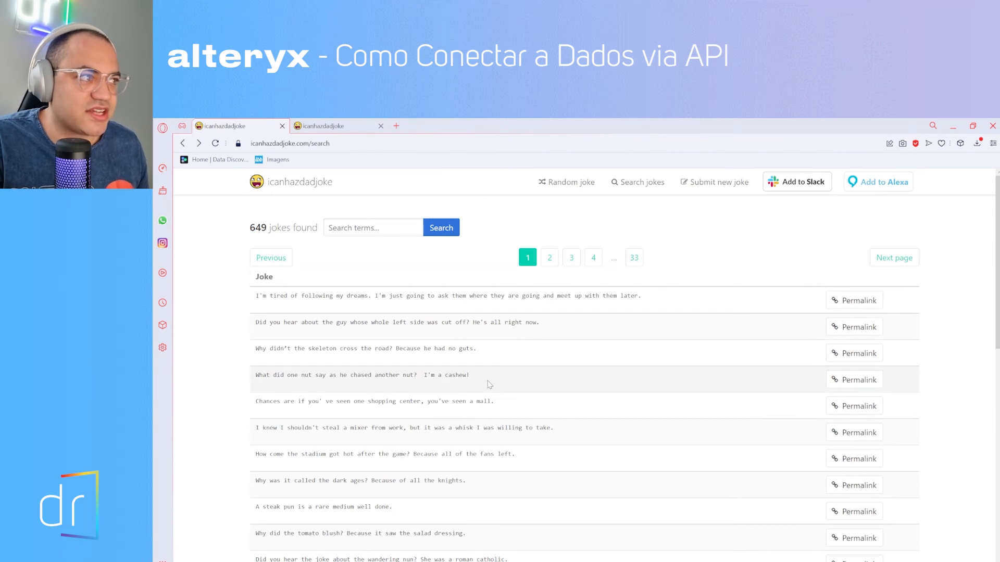
scroll(614, 362, "down", 7)
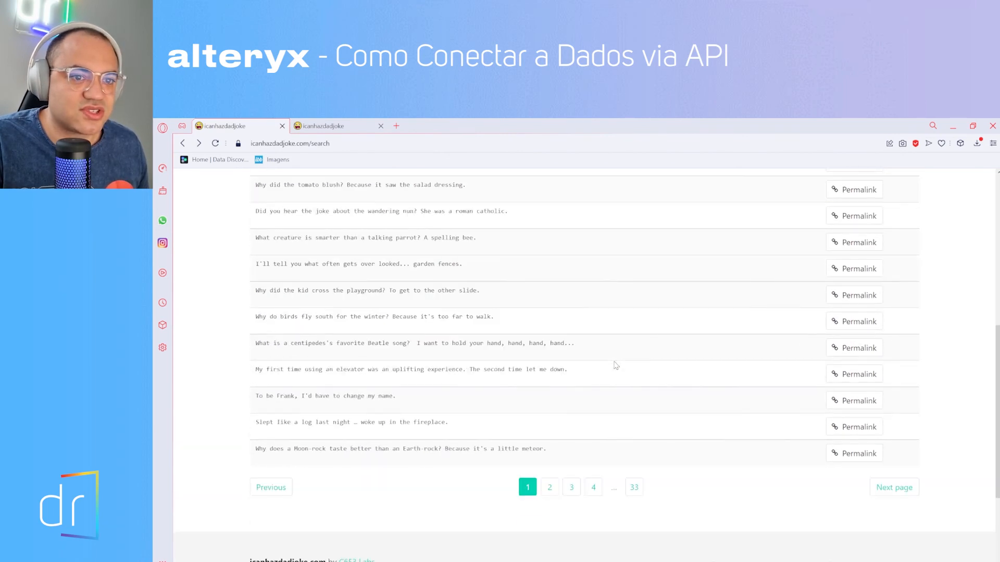
scroll(873, 458, "up", 4)
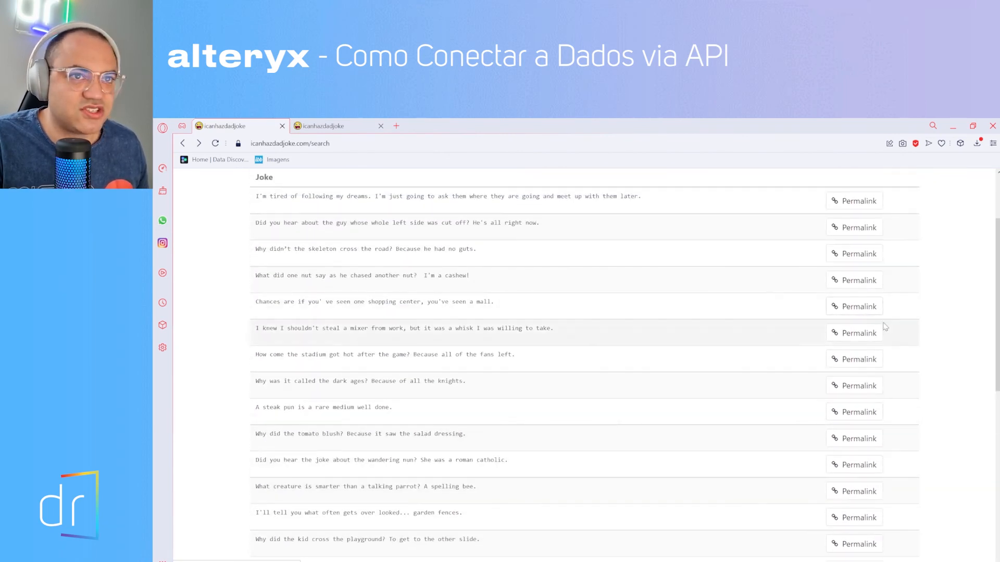
- Compare the current_page and next_page values in Alteryx's JSON Parse output with the page numbers on the browser's icanhazdadjoke search page
scroll(885, 323, "up", 3)
key("alt+Tab")
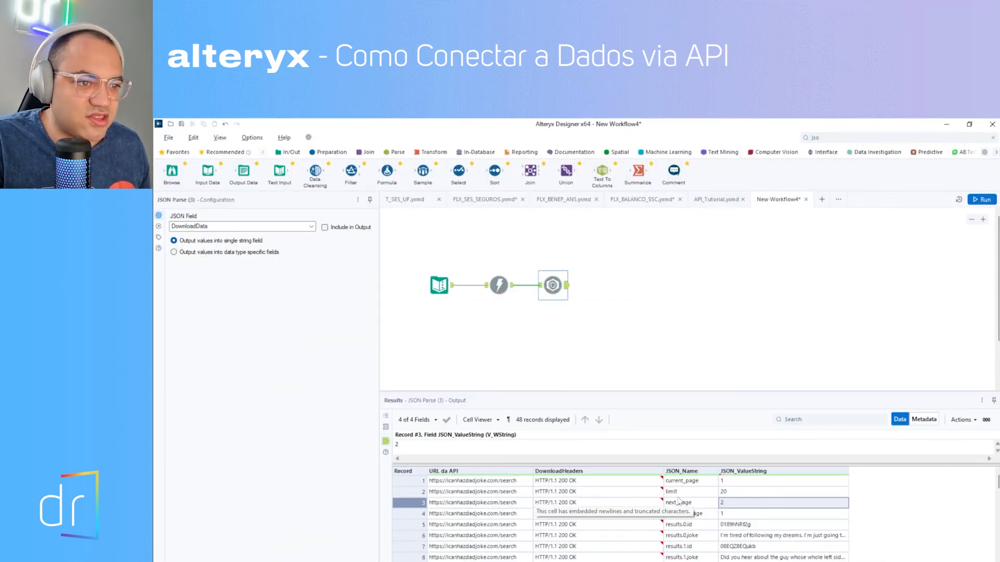
left_click(728, 484)
key("alt+Tab")
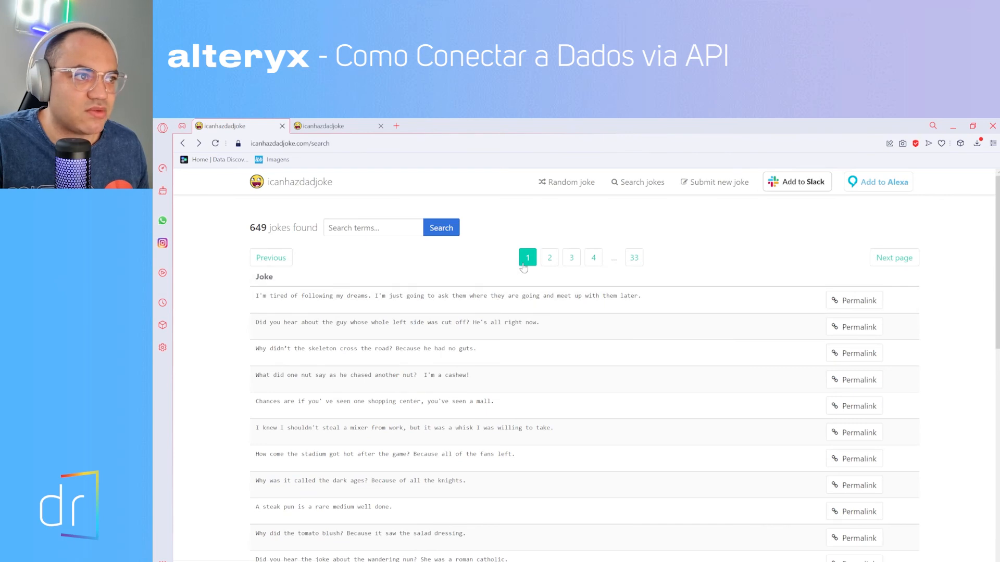
key("alt+Tab")
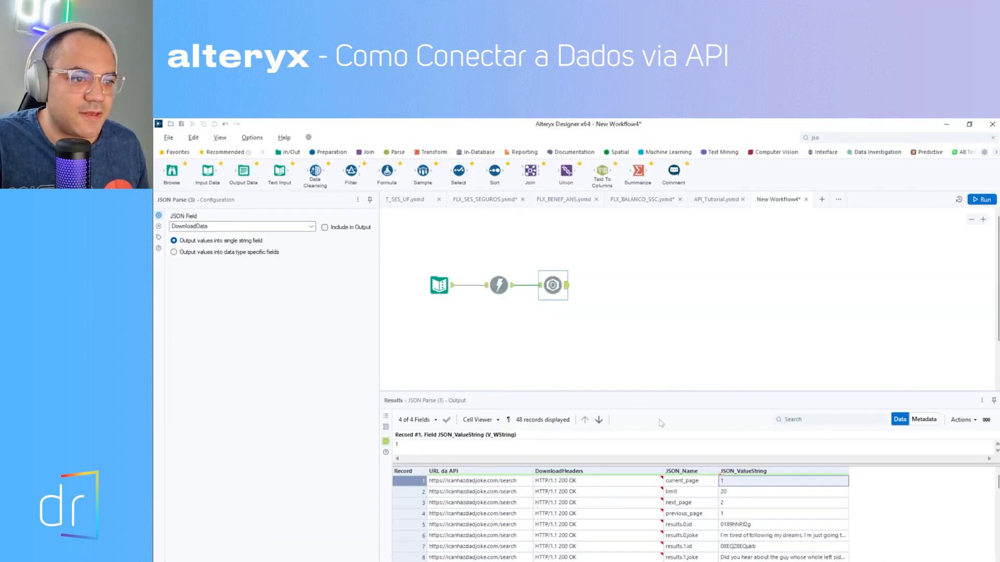
left_click(723, 503)
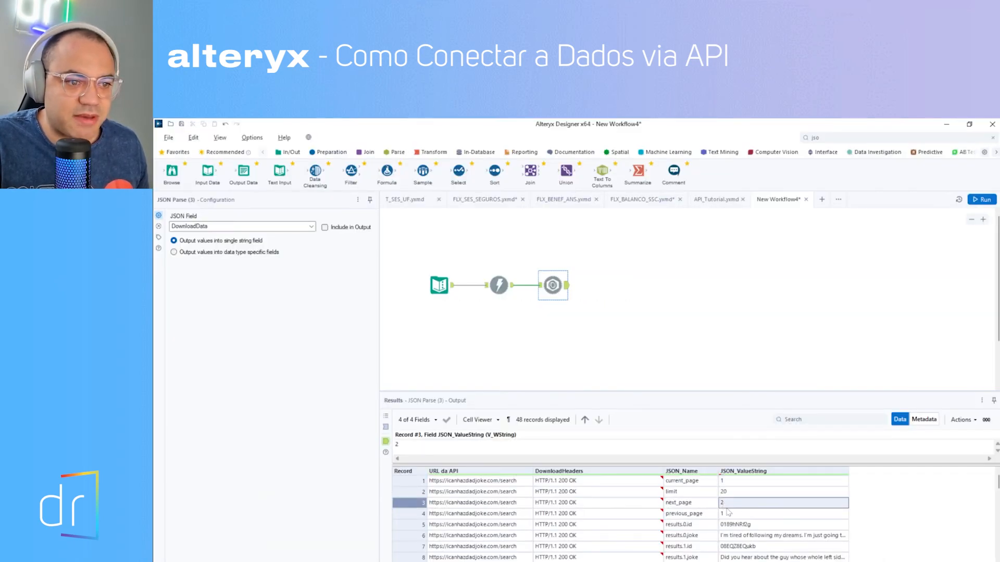
key("alt+Tab")
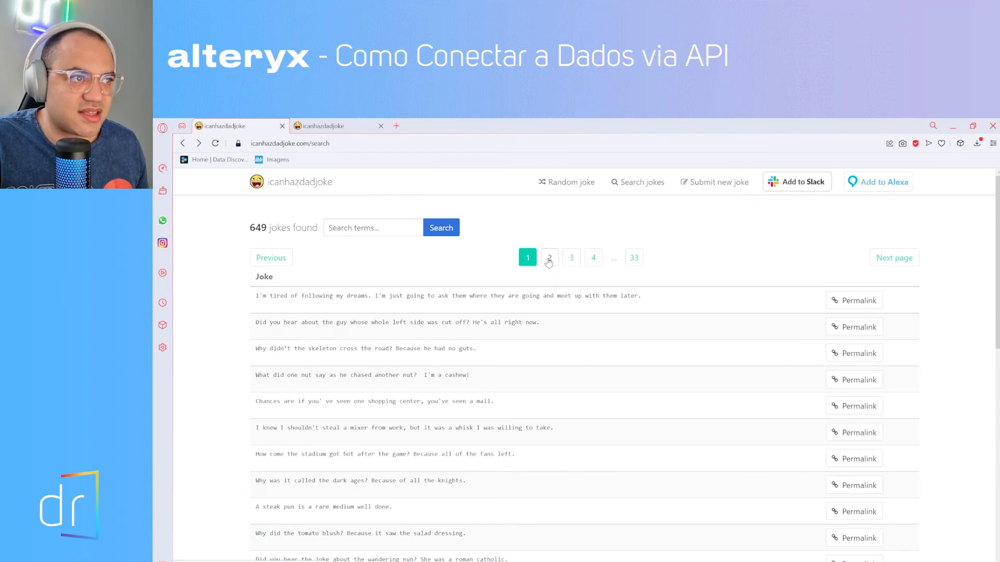
key("alt+Tab")
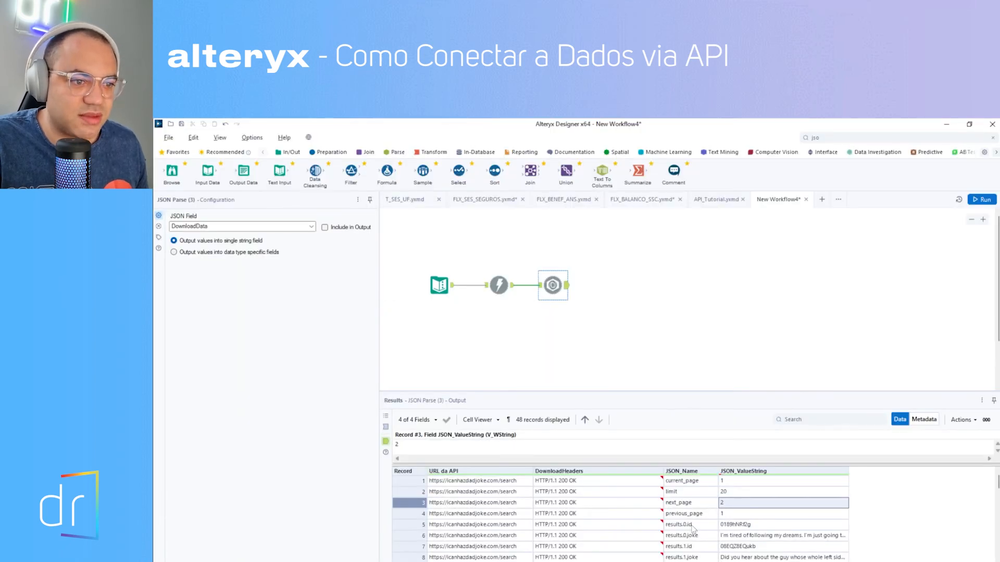
key("alt+Tab")
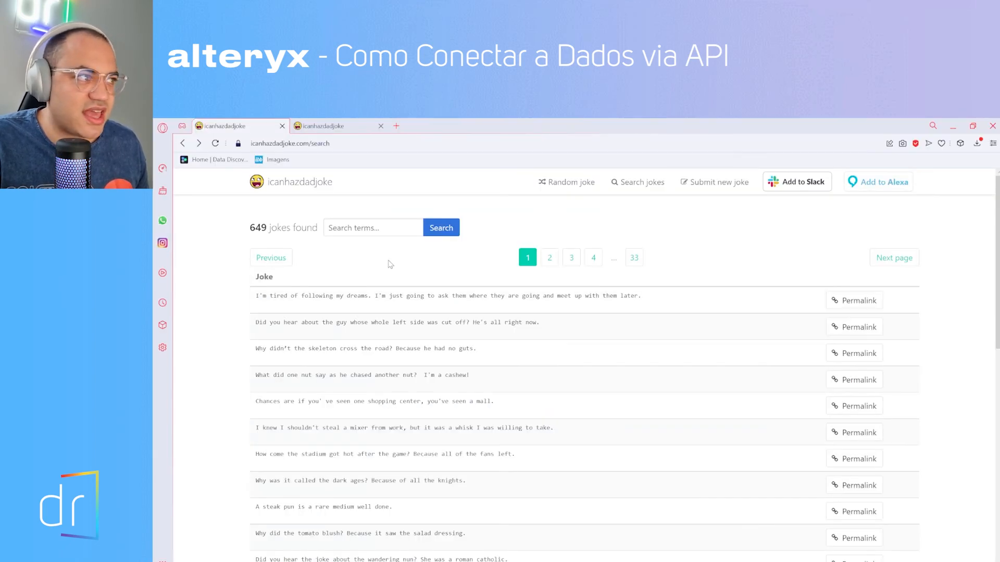
- Switch to Alteryx, review the current_page, limit, next_page and previous_page names, and check them against the browser's pagination
key("alt+Tab")
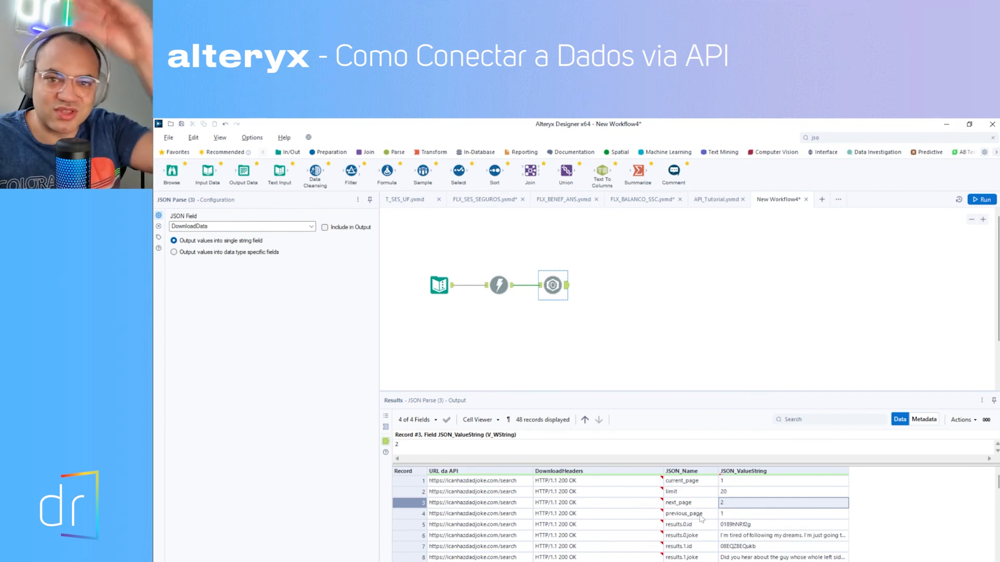
left_click(697, 484)
left_click(698, 493)
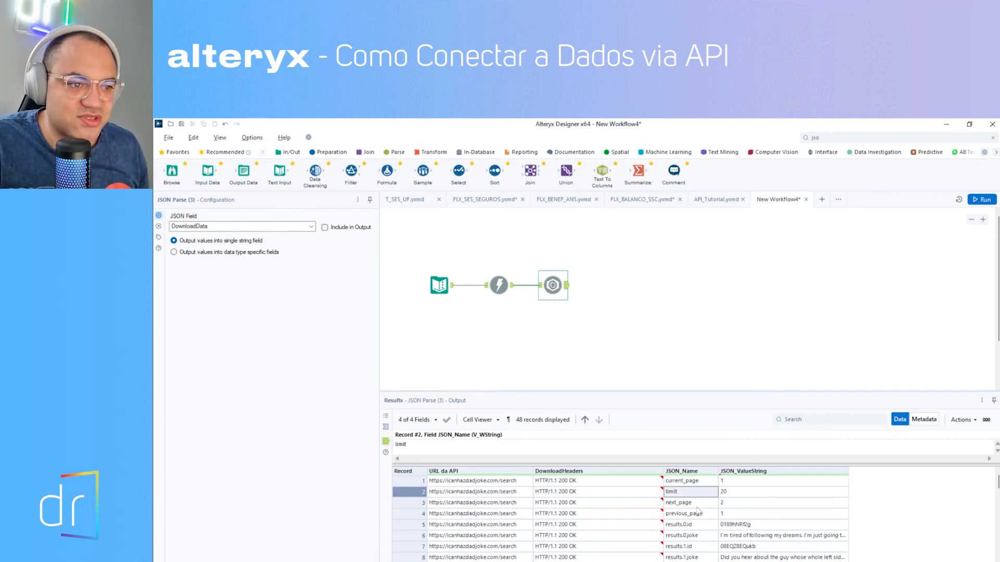
left_click(697, 507)
left_click(697, 511)
key("alt+Tab")
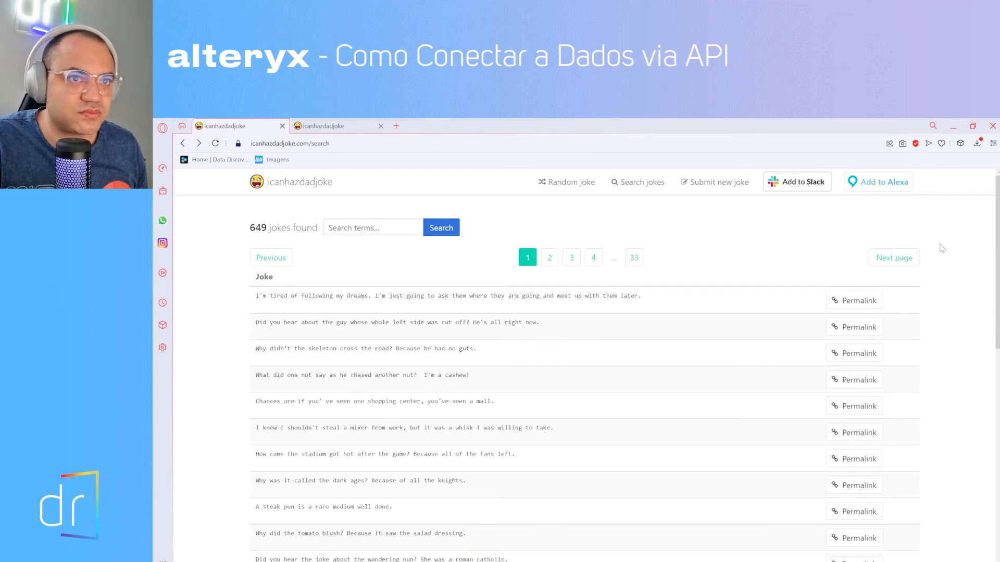
- Examine the results.0.id and results.0.joke records in Alteryx and match the joke to the first one on the browser's search page
key("alt+Tab")
scroll(686, 521, "down", 1)
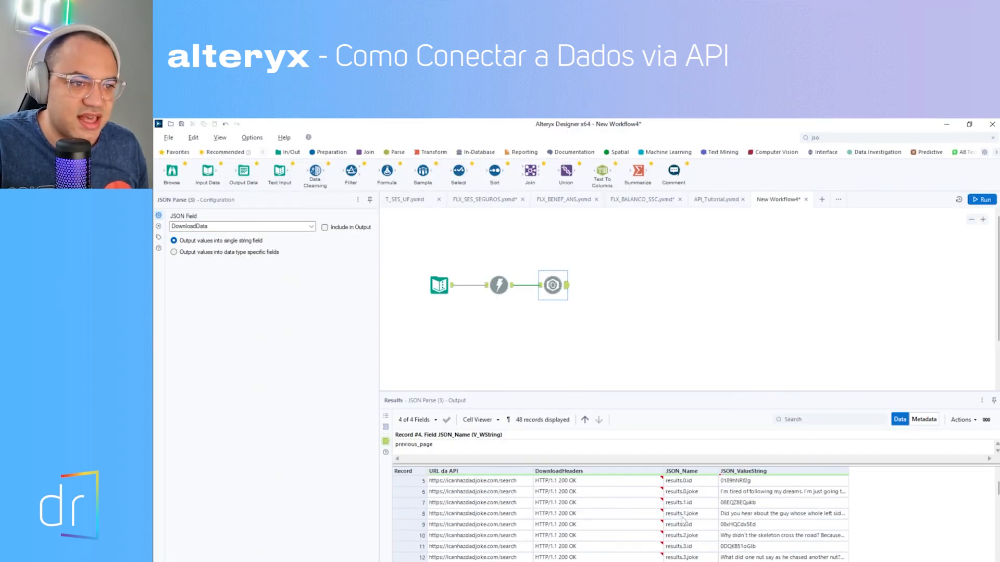
left_click(692, 516)
left_click(731, 516)
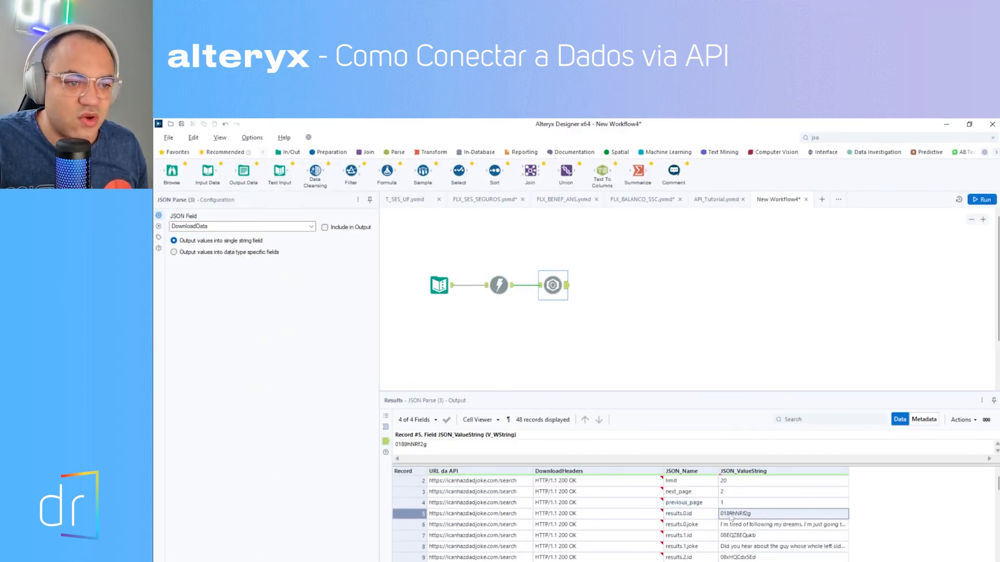
left_click(697, 529)
left_click(732, 526)
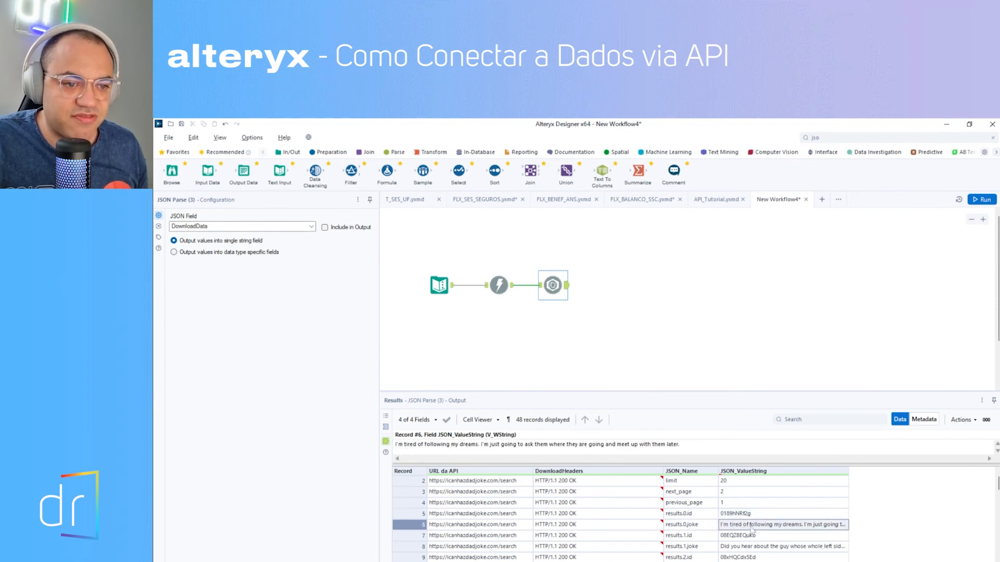
key("alt+Tab")
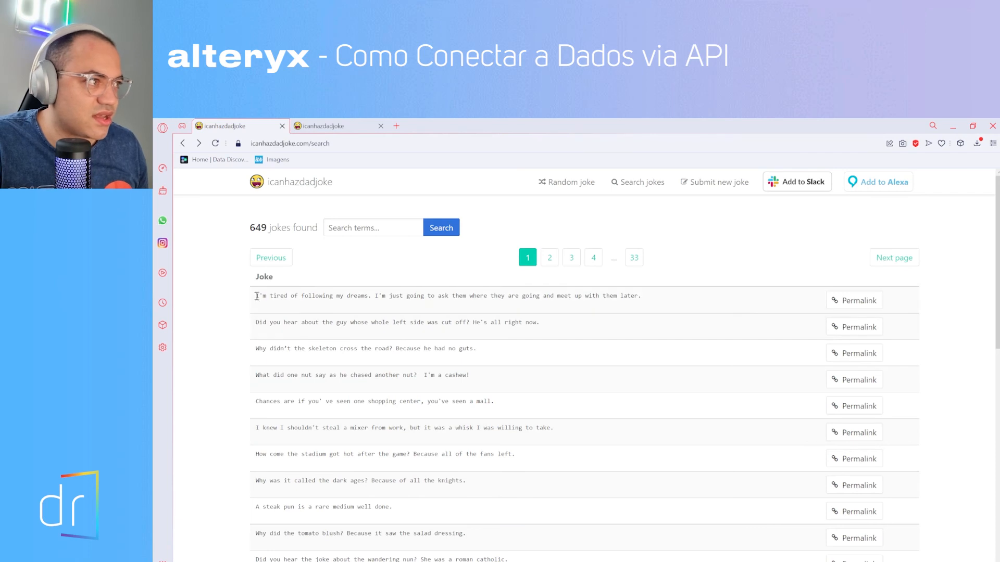
left_click_drag(255, 296, 652, 307)
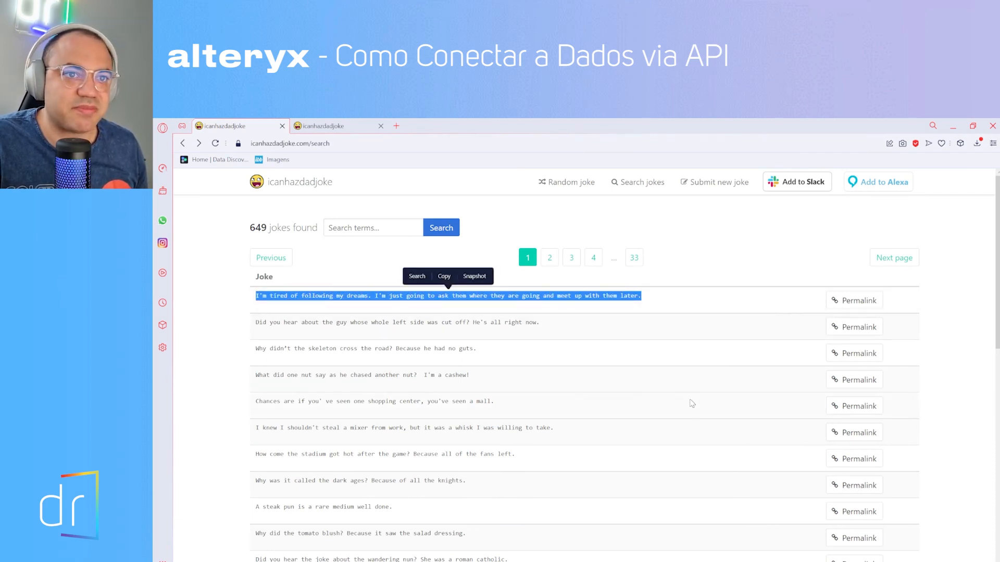
key("alt+Tab")
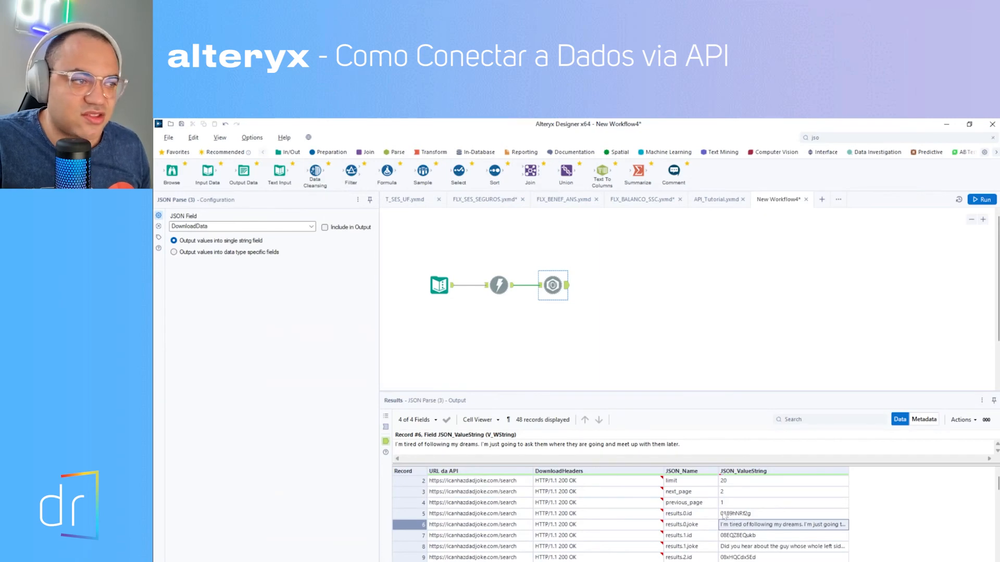
key("alt+Tab")
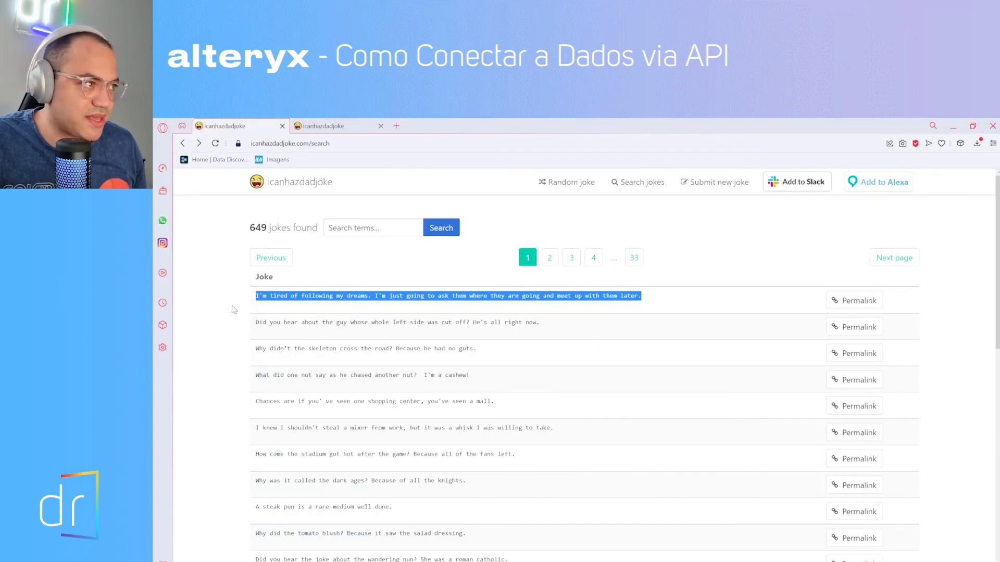
- Examine the results.1.joke record in Alteryx and match it to the second joke on the browser's search page
key("alt+Tab")
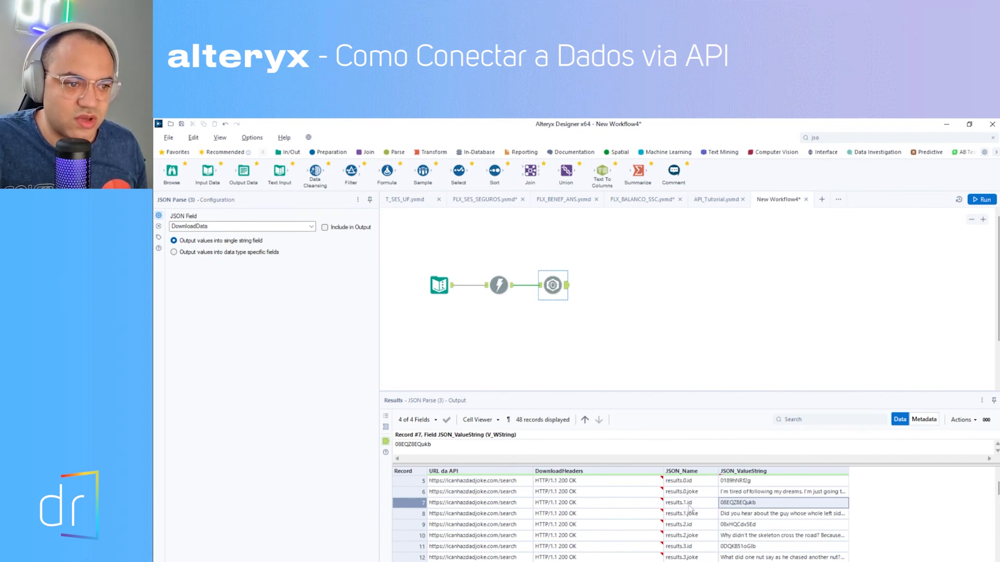
left_click(744, 514)
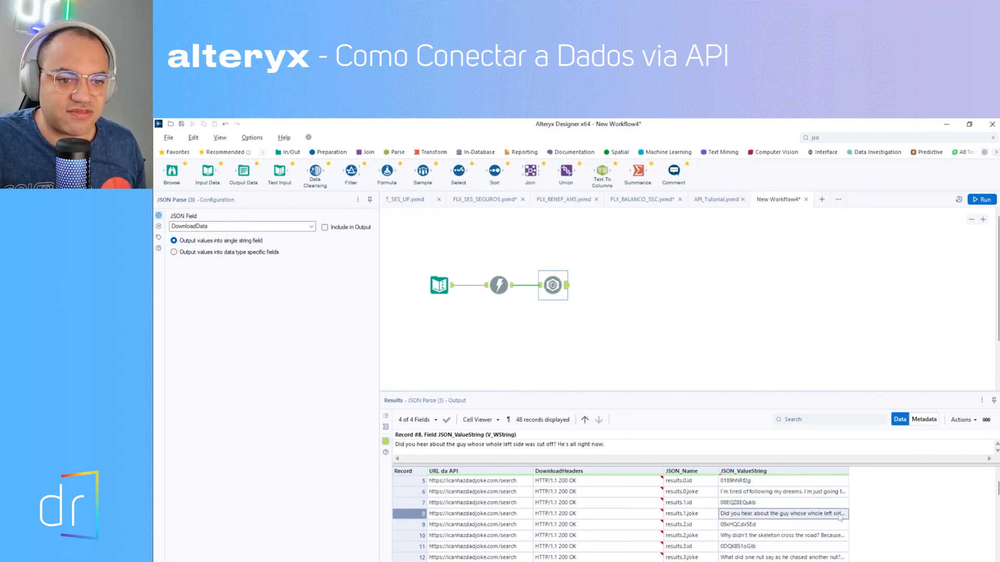
key("alt+Tab")
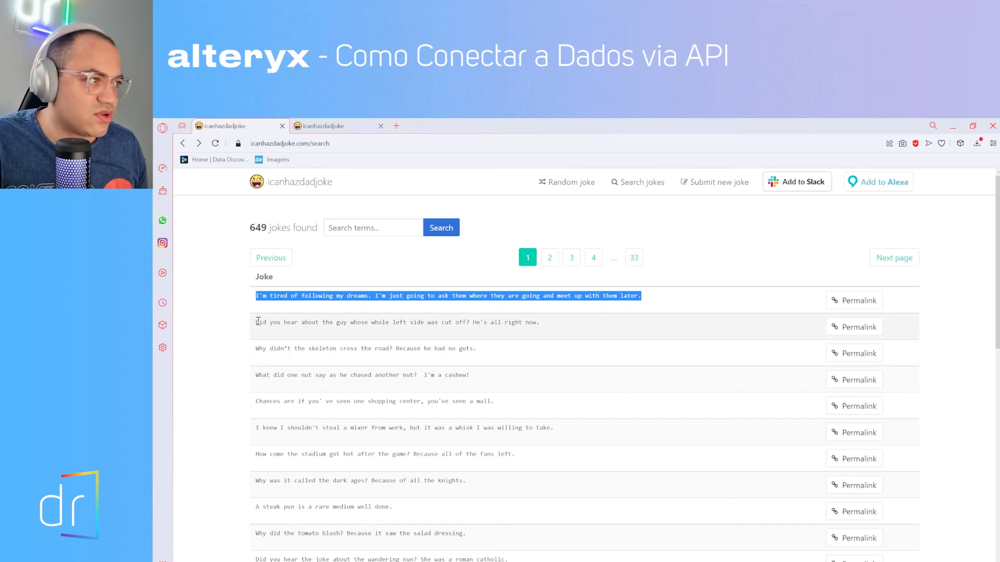
left_click_drag(258, 322, 428, 321)
- Switch to Alteryx and examine the id and joke records from results.2 to results.19 in the JSON Parse output
key("alt+Tab")
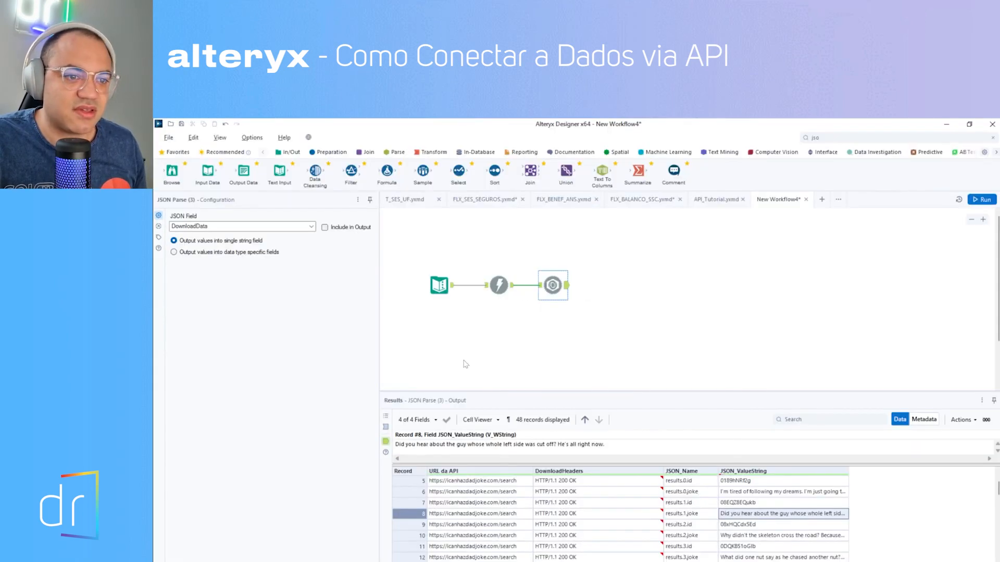
left_click(690, 526)
left_click(751, 526)
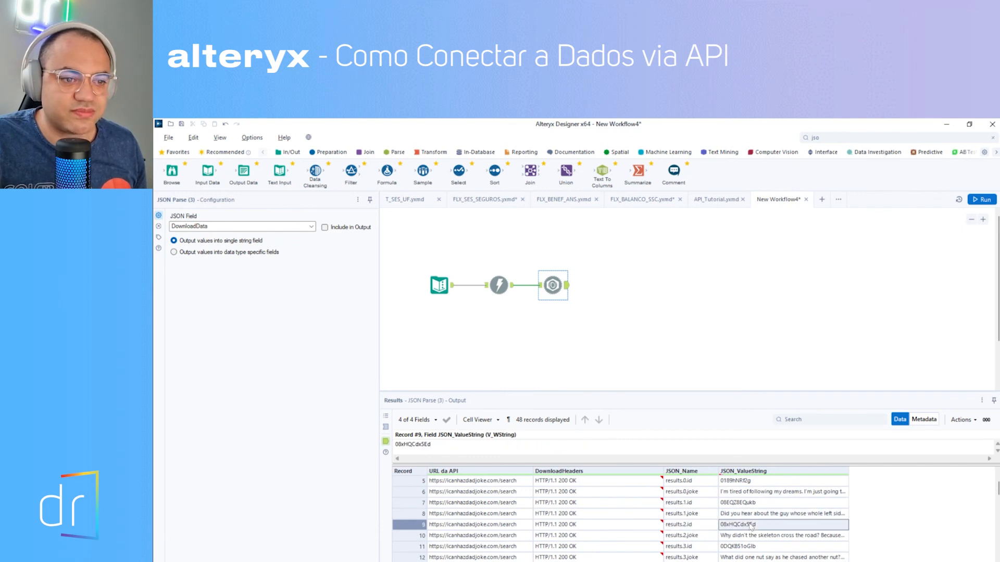
left_click(742, 539)
scroll(742, 539, "down", 1)
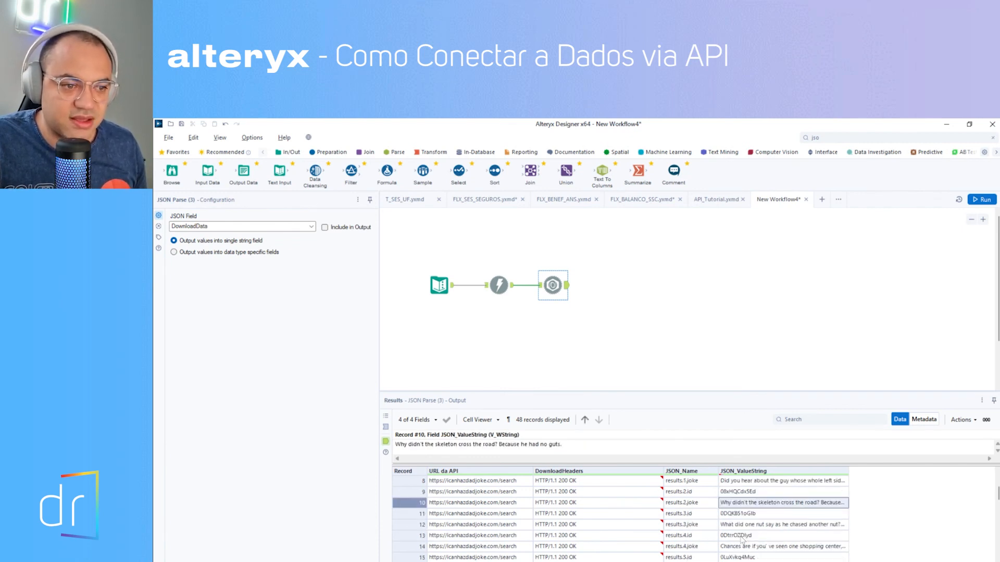
left_click(741, 518)
left_click(744, 526)
scroll(743, 527, "down", 10)
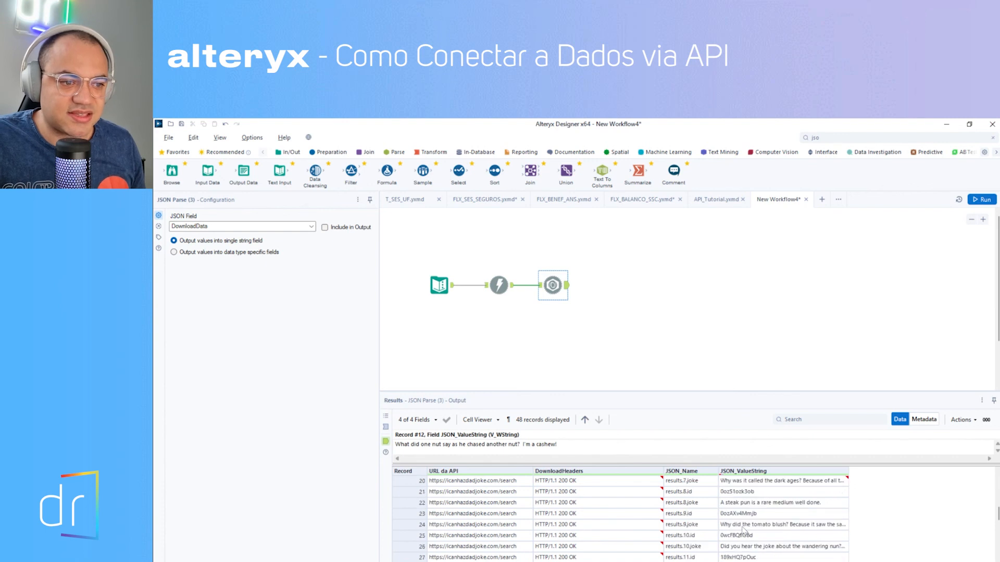
scroll(744, 529, "down", 1)
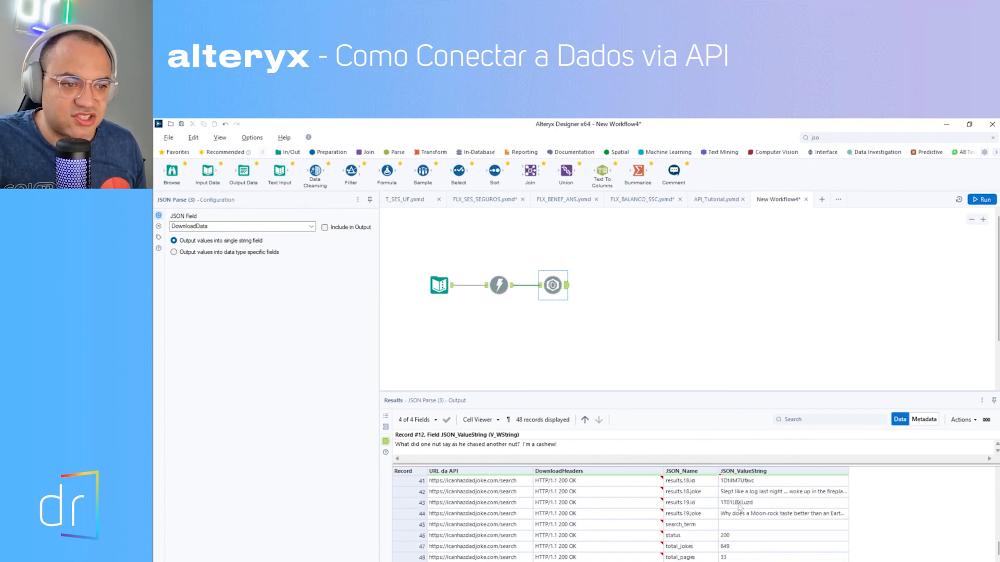
left_click(743, 503)
- Return to the first JSON Parse output records and review previous_page, results.0.id and results.0.joke
scroll(742, 508, "up", 13)
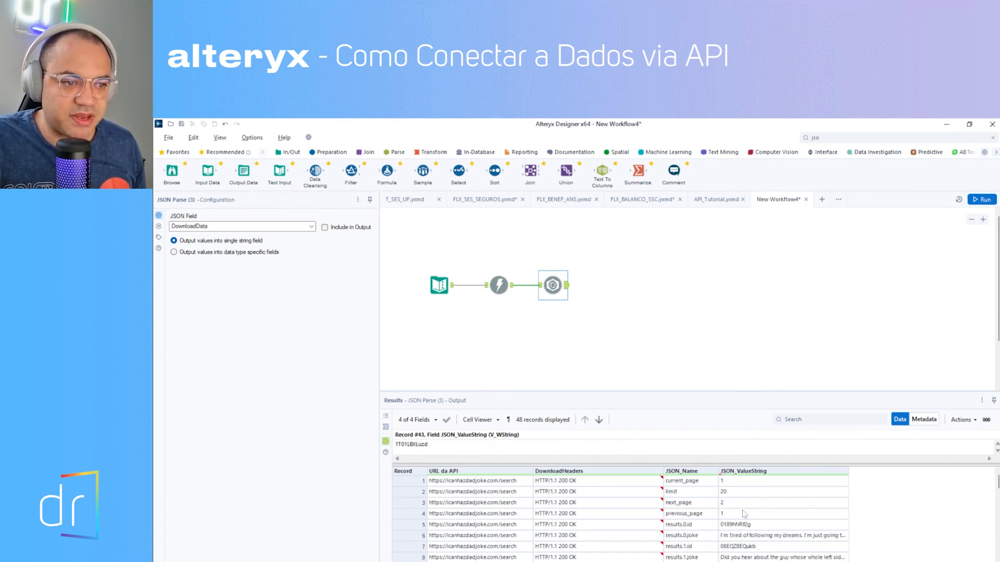
left_click(742, 513)
left_click(742, 524)
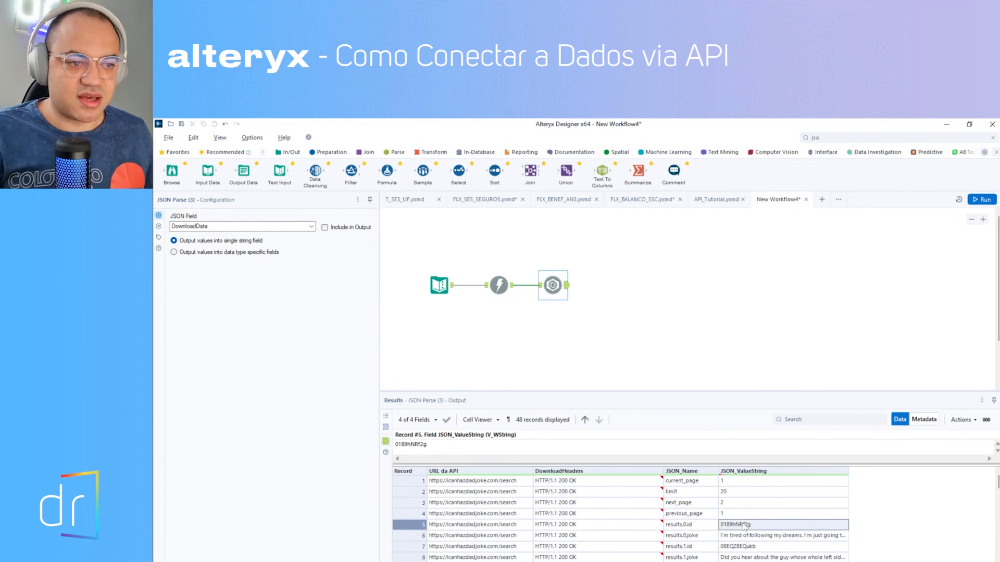
left_click(687, 535)
- Examine results.19.id and results.19.joke in the JSON Parse output and match the joke to the last one on the browser's search page
scroll(739, 534, "down", 5)
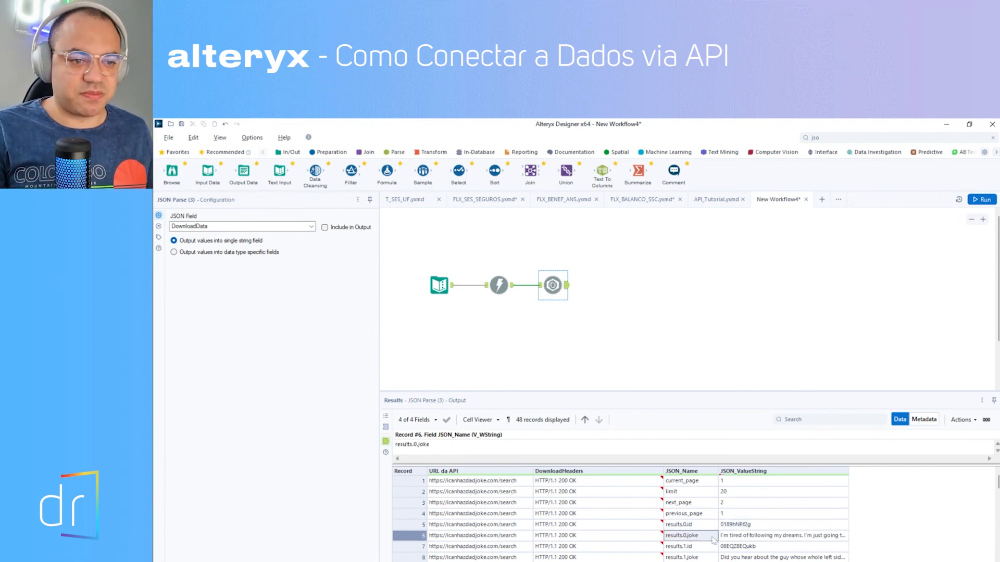
scroll(738, 534, "down", 6)
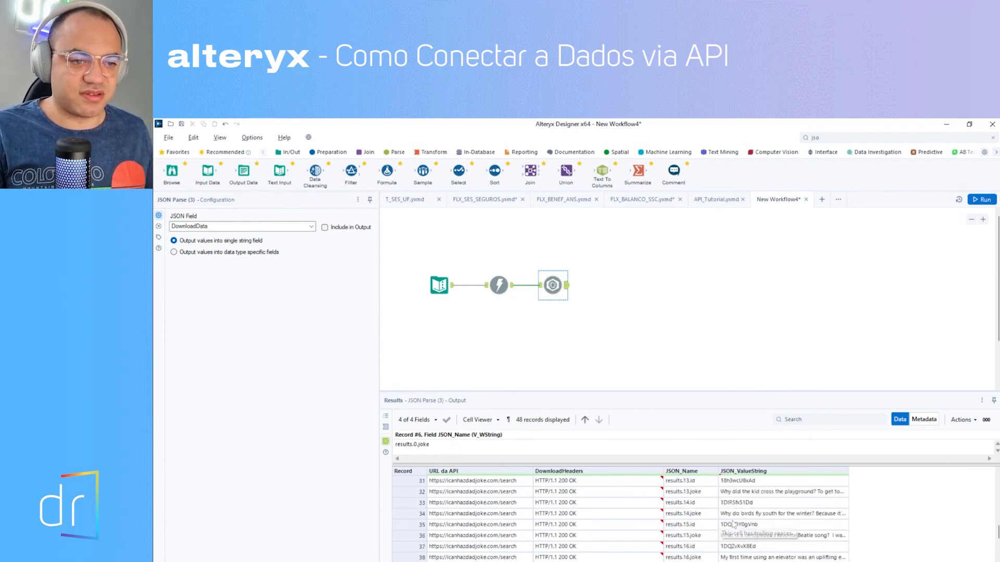
scroll(734, 524, "down", 2)
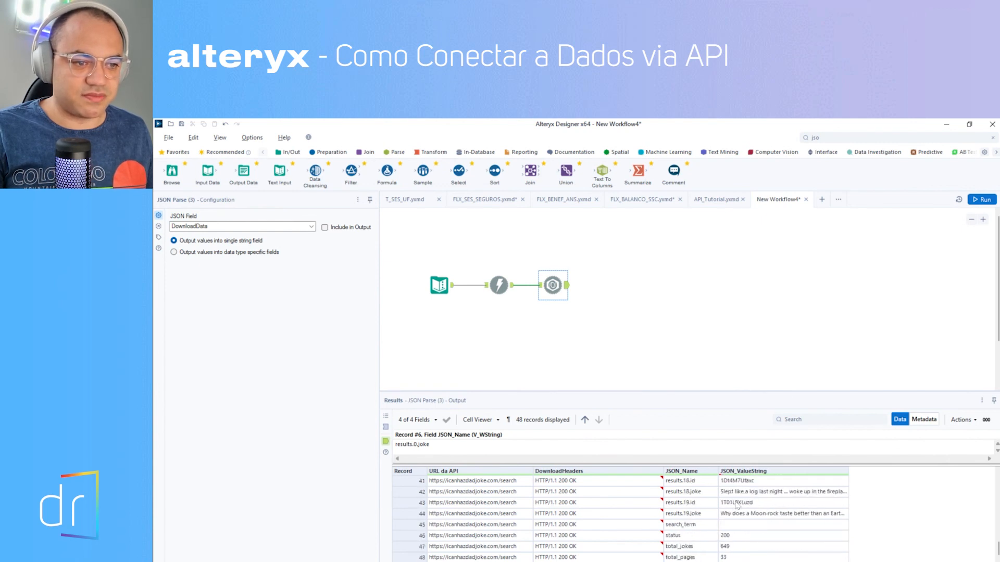
left_click(737, 503)
left_click(740, 514)
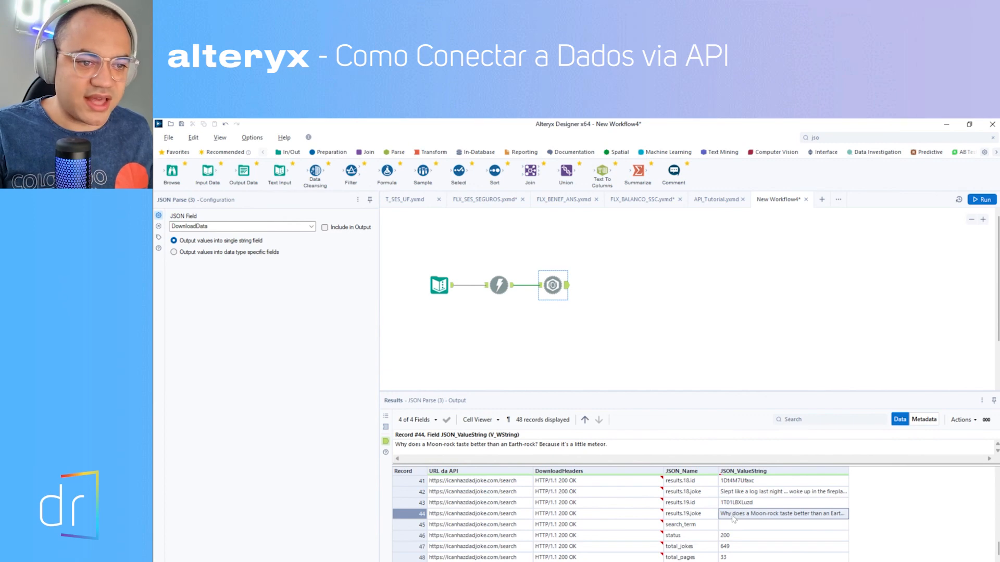
key("alt+Tab")
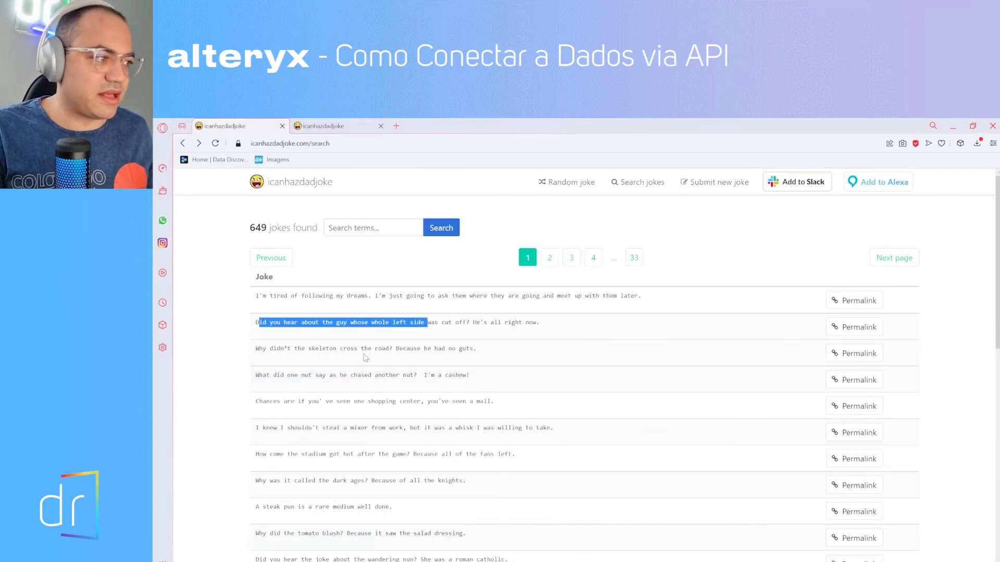
scroll(366, 358, "down", 8)
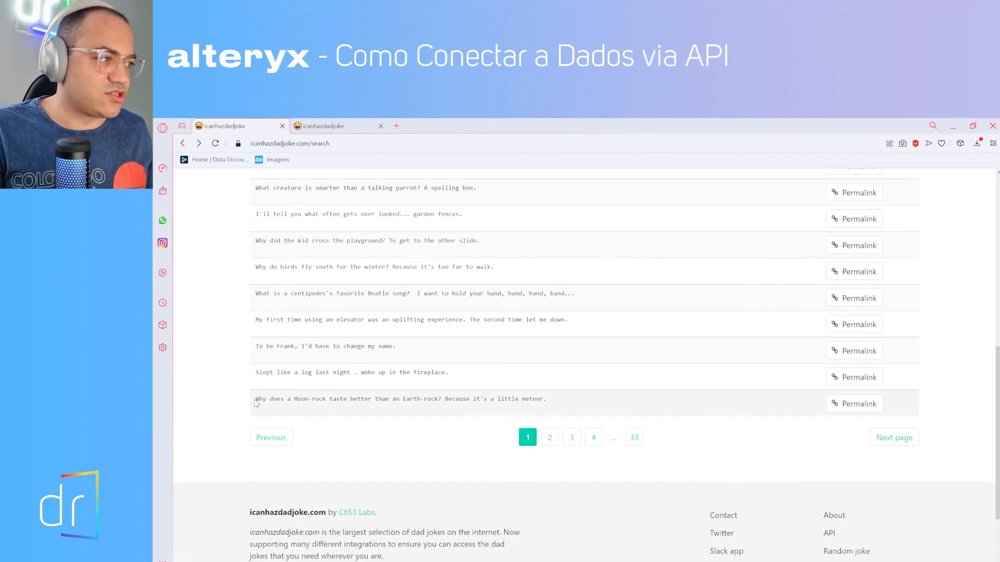
left_click_drag(256, 402, 442, 401)
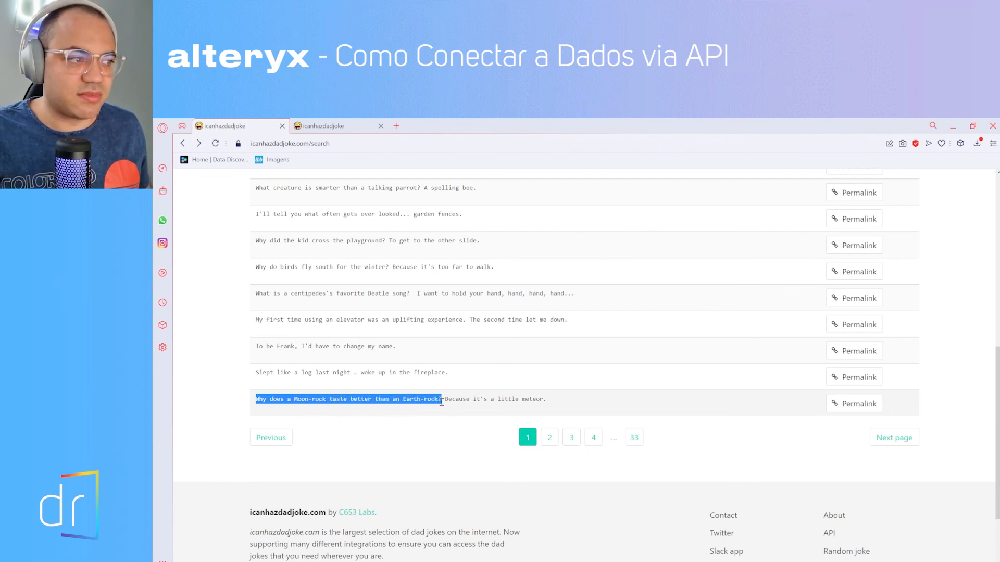
scroll(442, 402, "up", 9)
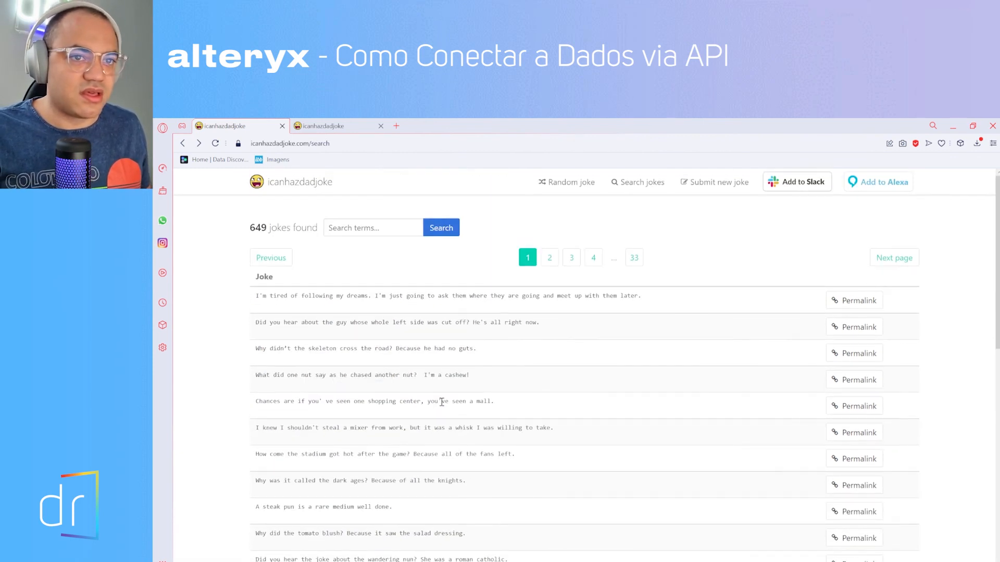
- Switch to Alteryx and compare the Download tool's raw DownloadData value with the parsed records in the JSON Parse output
key("alt+Tab")
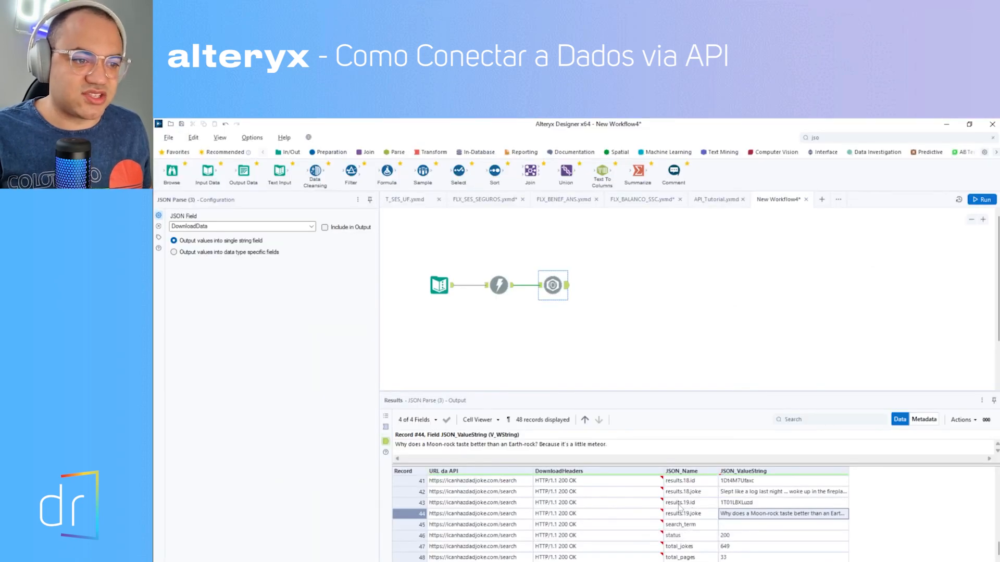
scroll(680, 518, "up", 10)
left_click(498, 285)
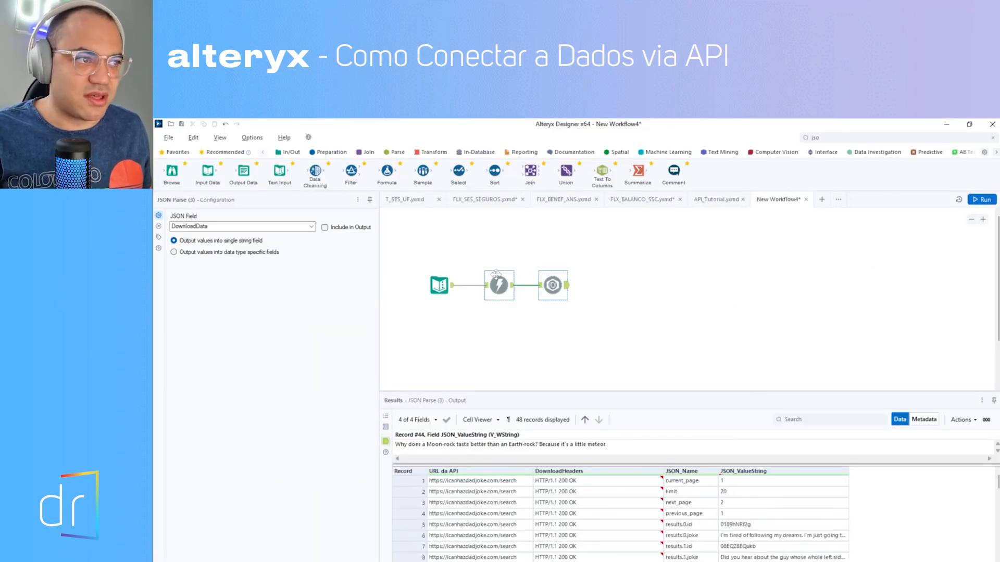
left_click(585, 482)
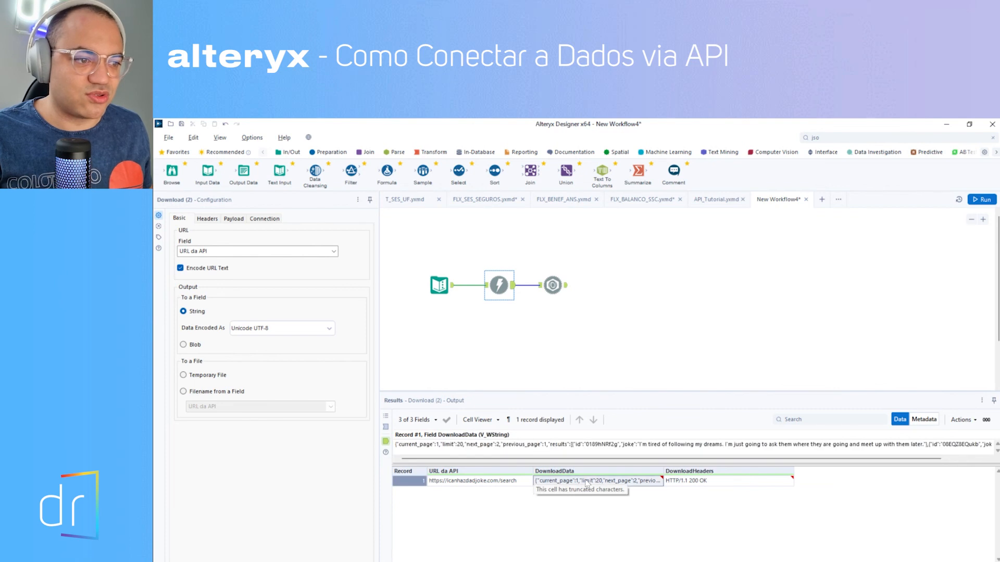
left_click(550, 287)
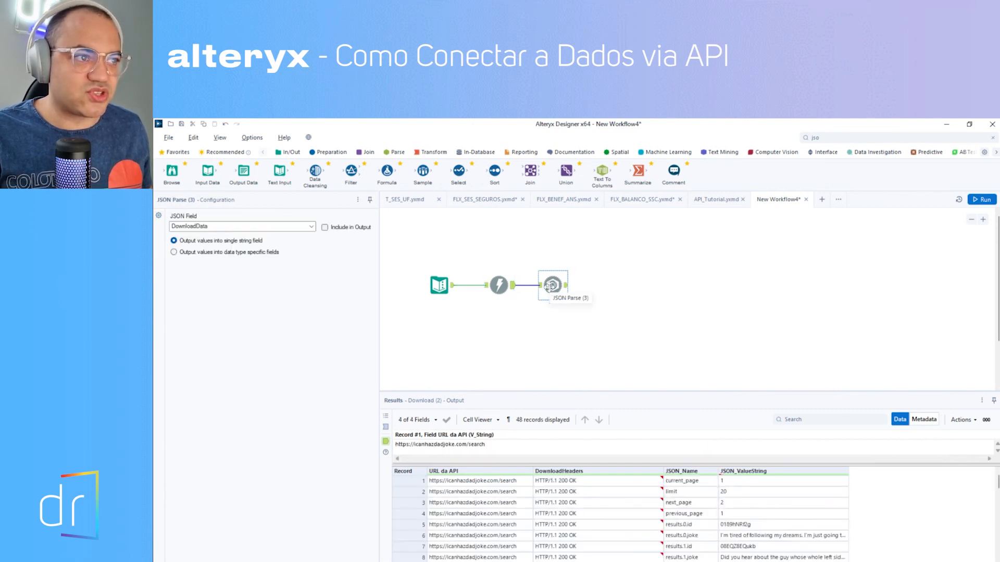
scroll(729, 521, "down", 4)
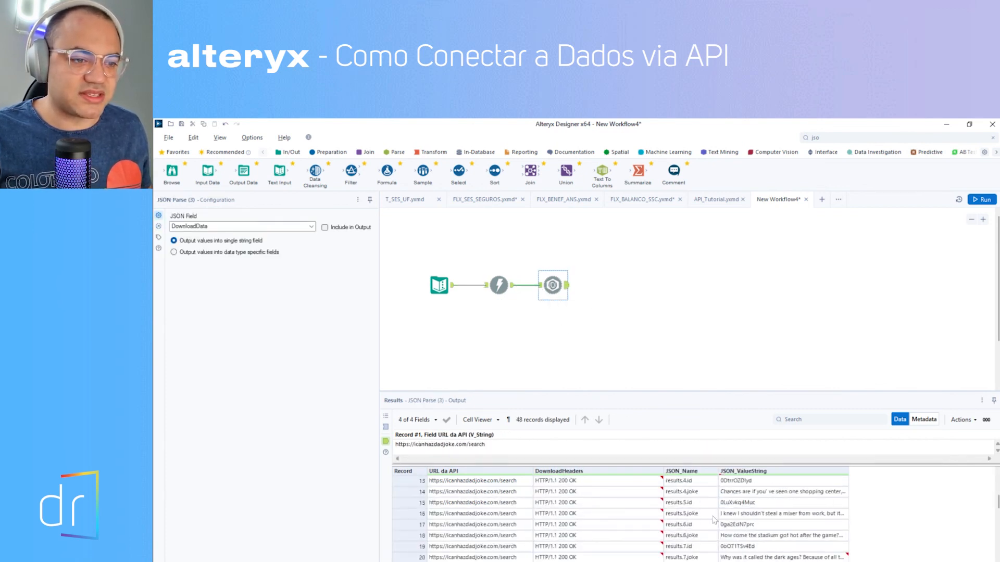
scroll(734, 529, "down", 10)
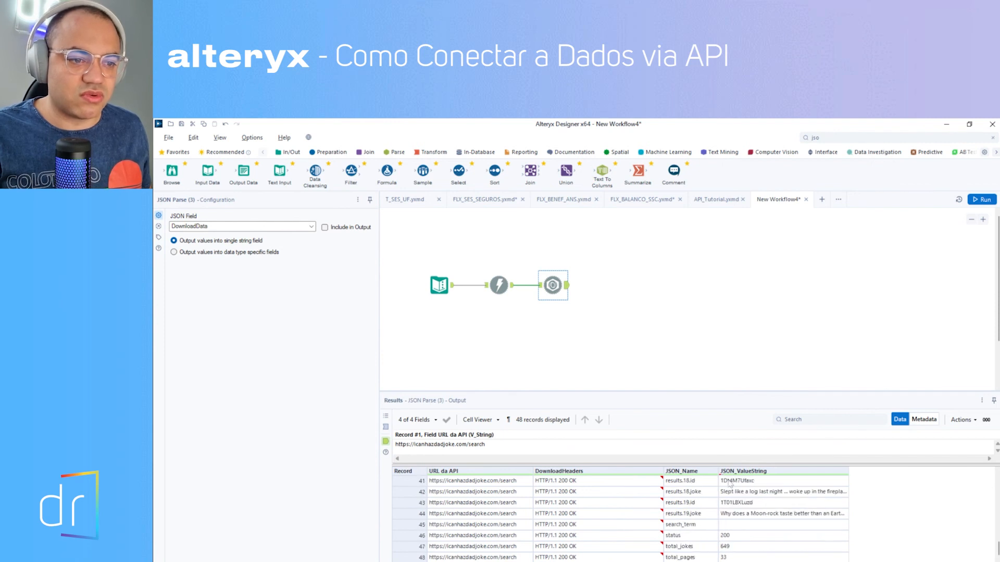